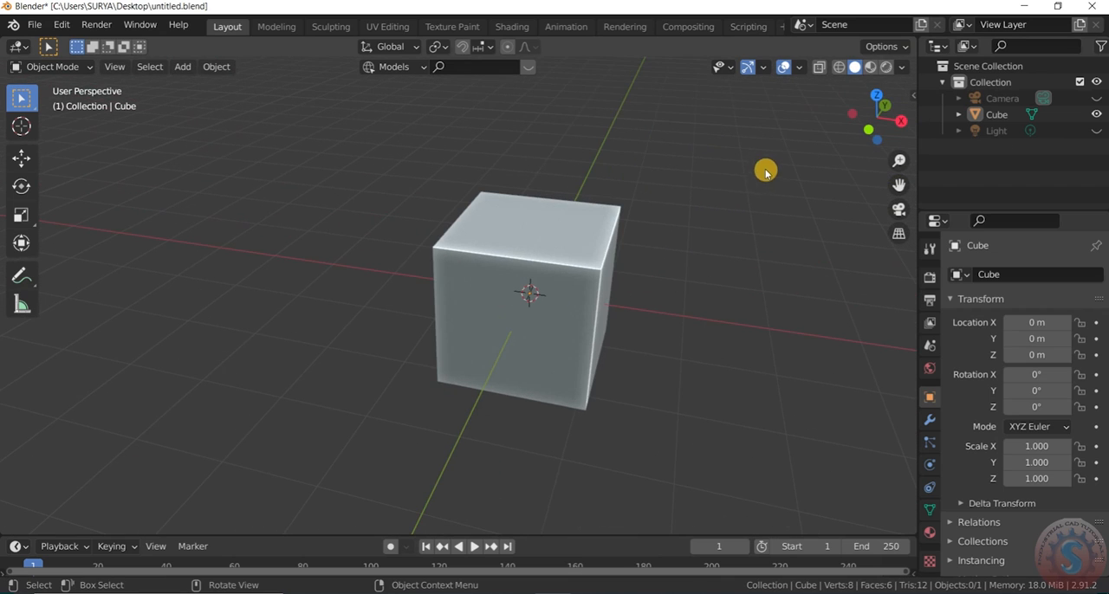
- In Edit Mode with face selection, delete the cube's front side face
left_click(35, 67)
left_click(48, 101)
left_click(472, 311)
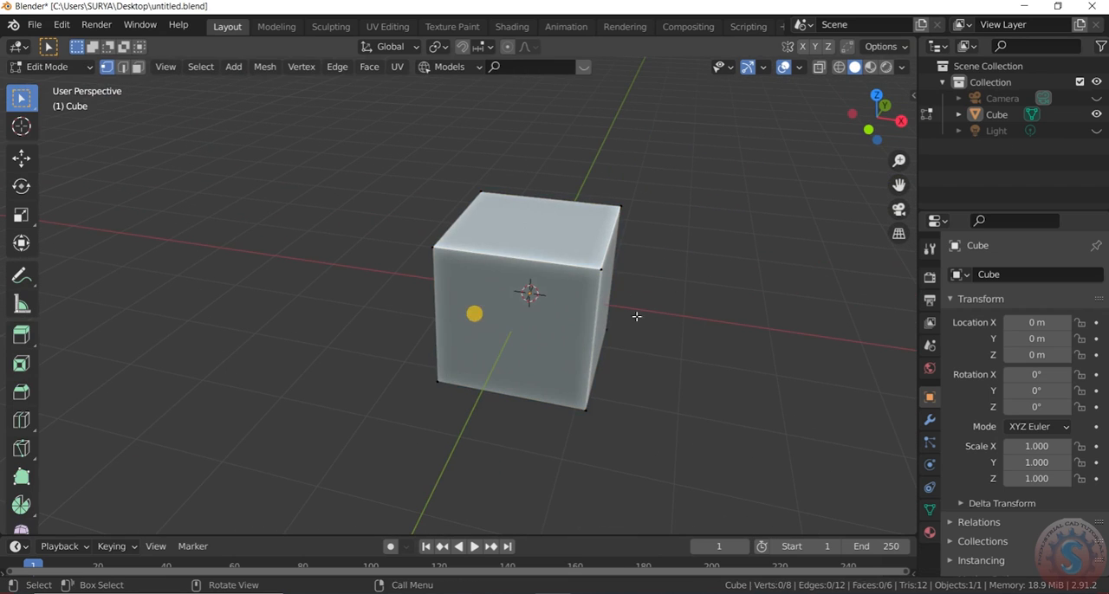
left_click_drag(885, 120, 50, 99)
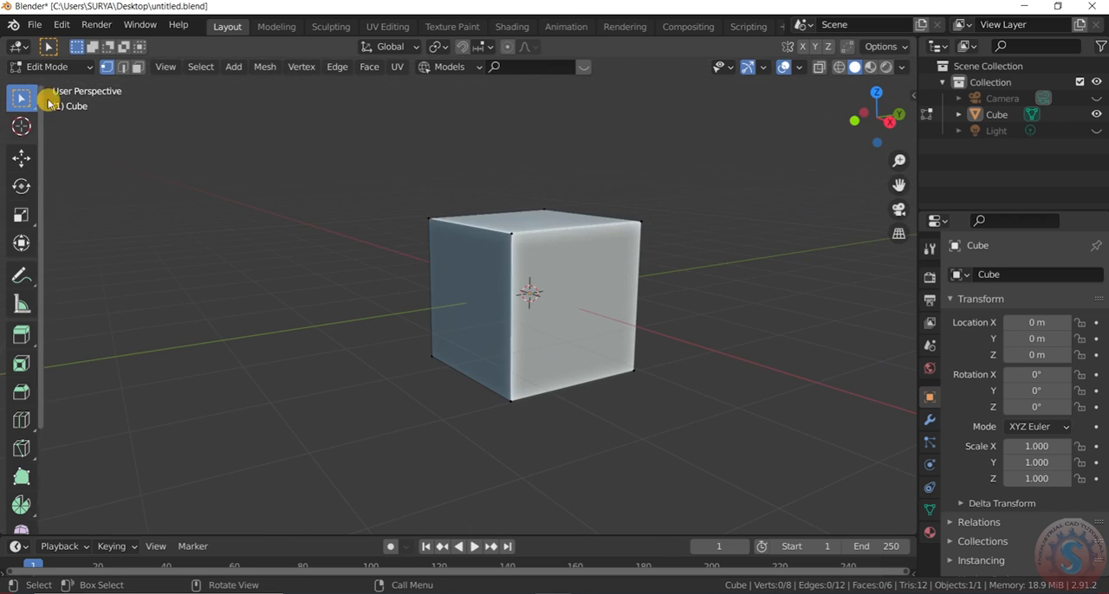
left_click(456, 251)
left_click_drag(878, 118, 866, 130)
key("x")
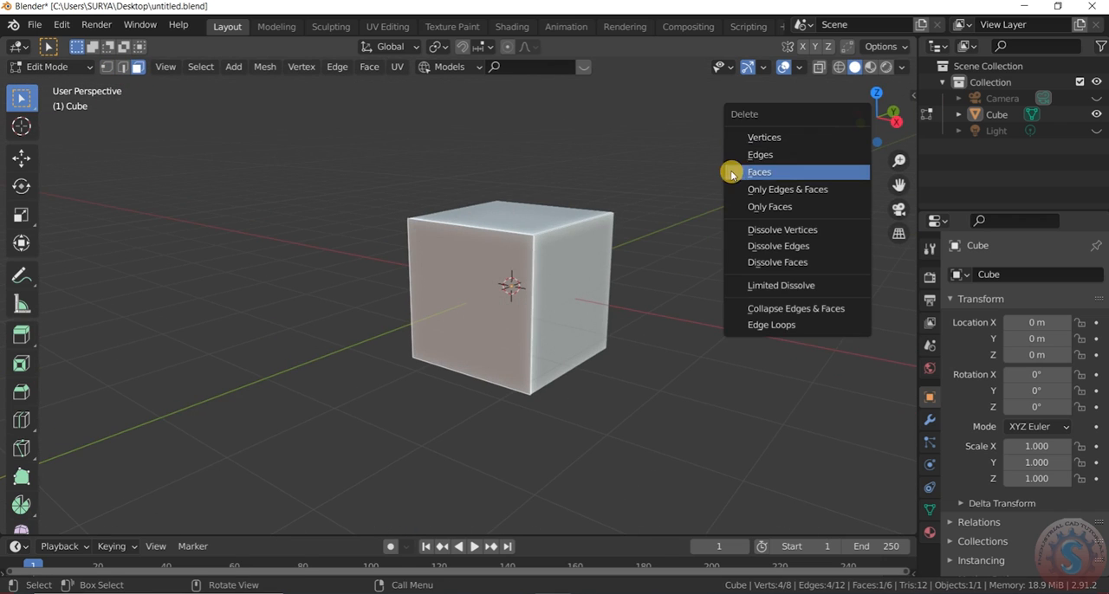
left_click(773, 178)
- Delete the cube's back face and bottom face, keeping only the top and the two side panels
left_click(503, 284)
key("x")
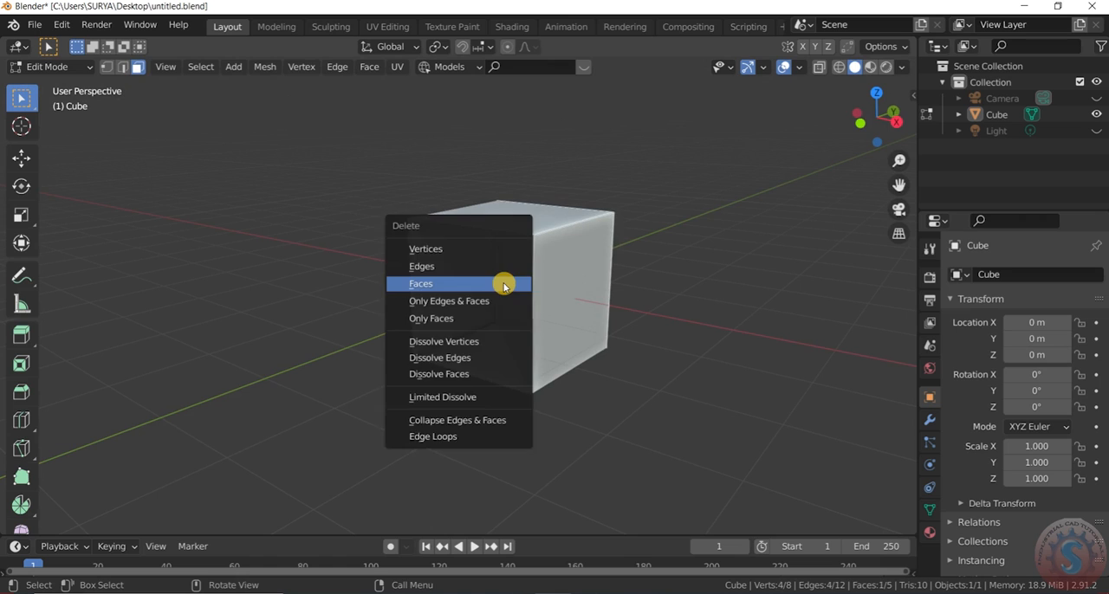
left_click(503, 284)
left_click(487, 362)
key("x")
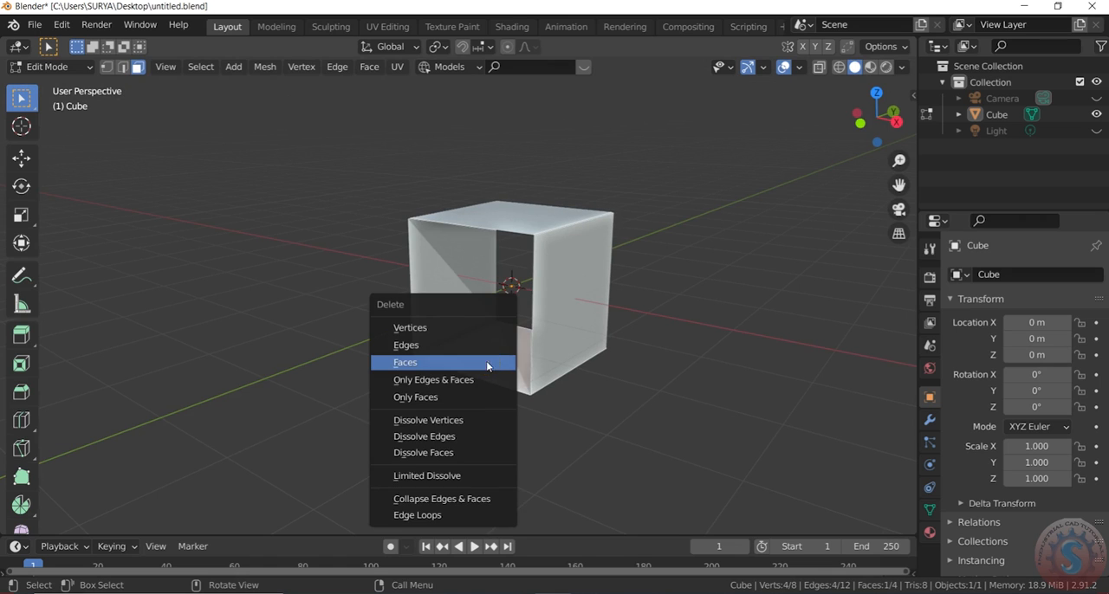
left_click(487, 362)
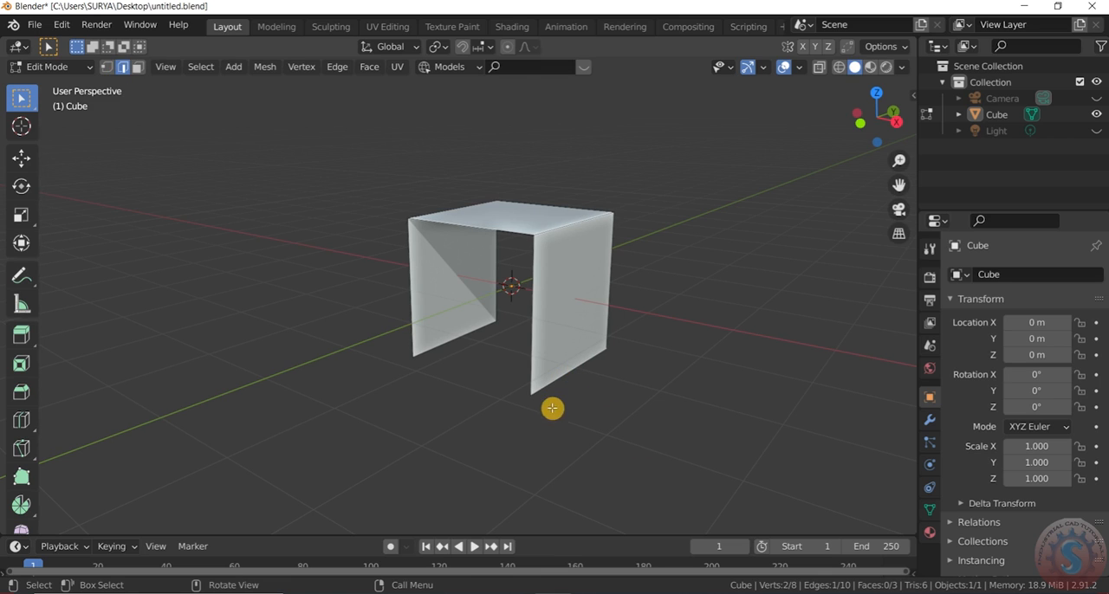
- Select the bottom edges of both side panels and scale them along global Y to about 0.39
left_click(465, 358, "shift")
key("s")
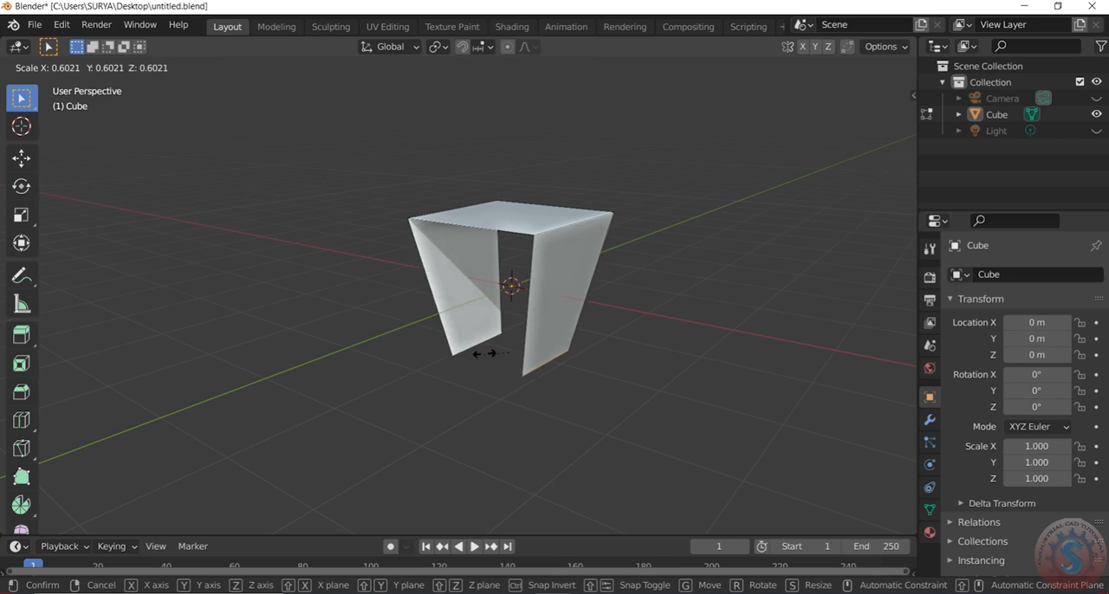
key("y")
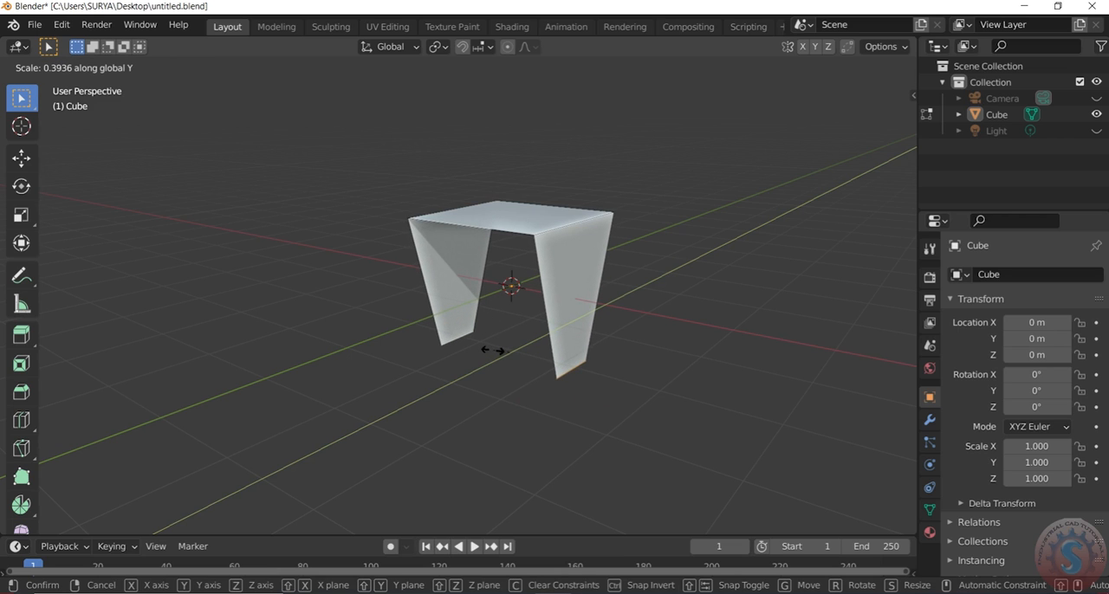
left_click(493, 349)
- Add six evenly spaced horizontal loop cuts across the tapered leg on the positive X side
mouse_move(849, 118)
left_mouse_down()
mouse_move(790, 114)
mouse_move(833, 122)
left_mouse_up()
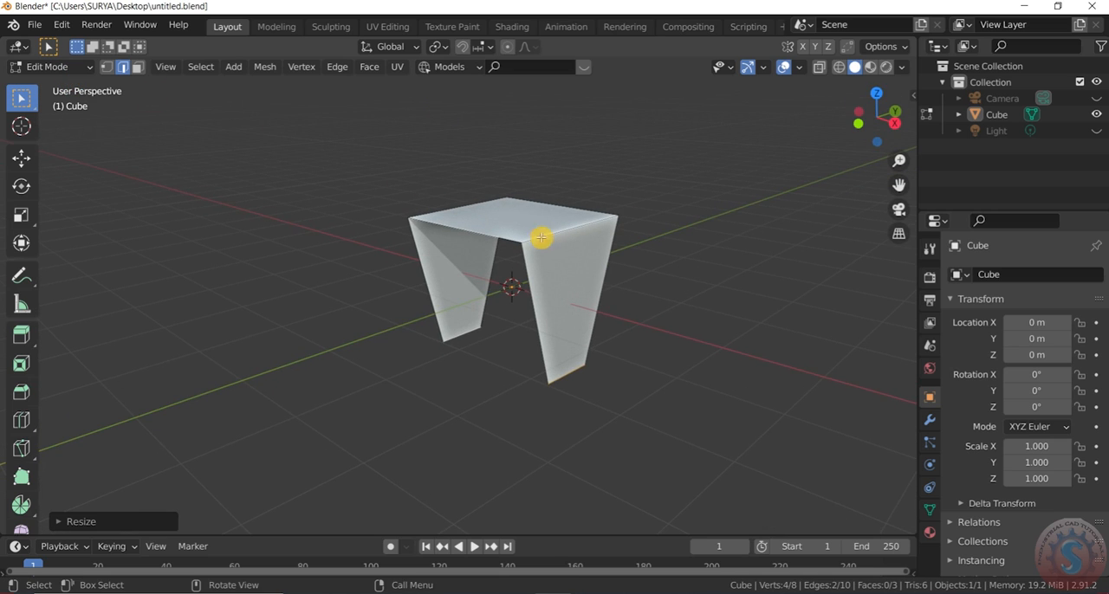
key("ctrl+r")
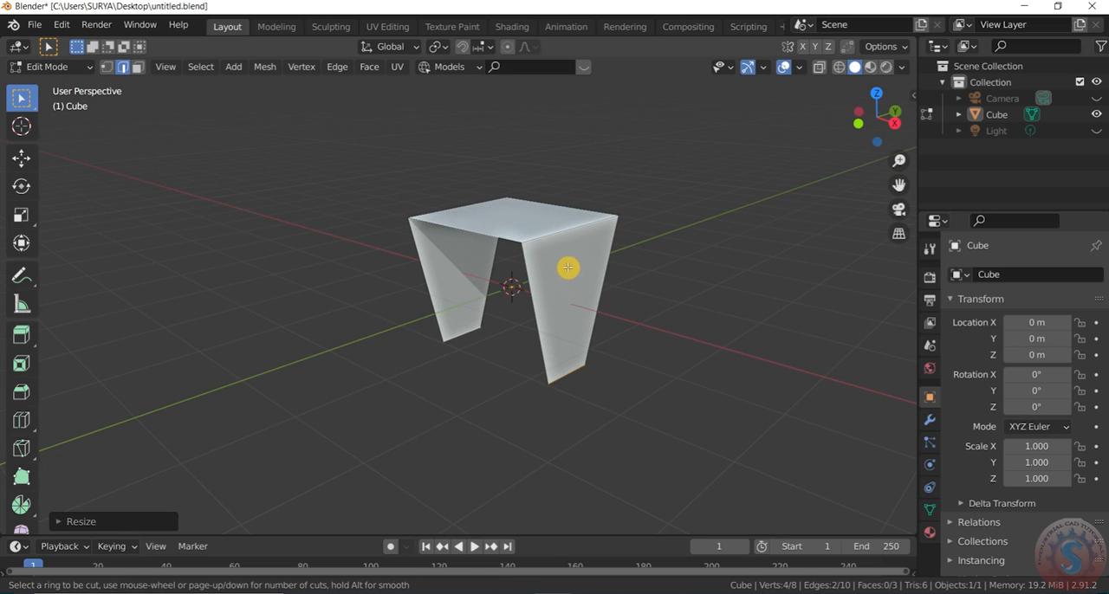
scroll(552, 330, "up", 4)
scroll(551, 331, "down", 1)
left_click(551, 330)
left_click(550, 329)
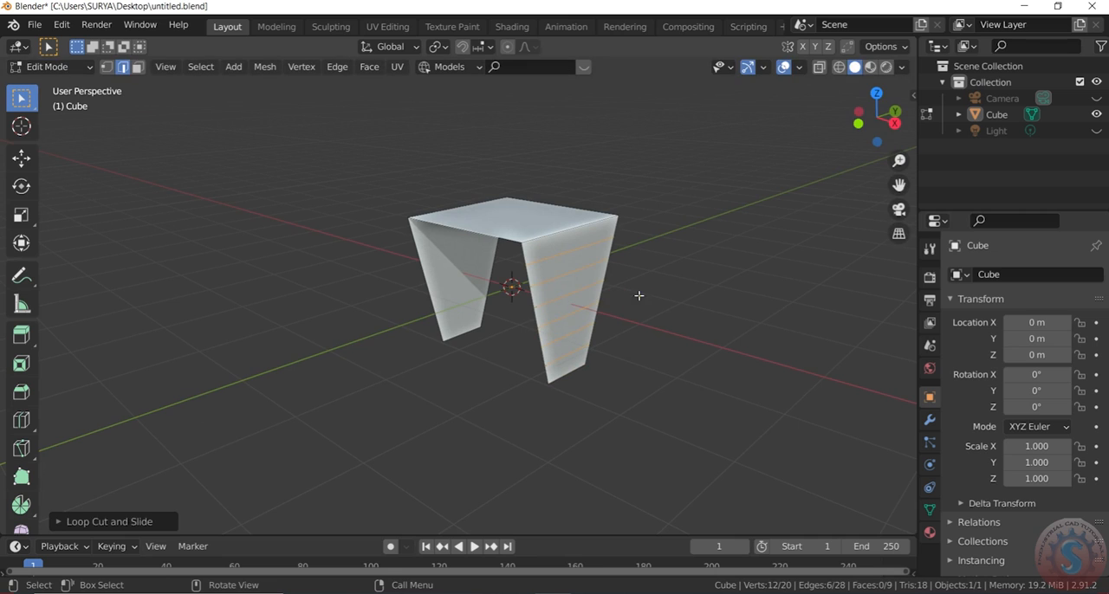
left_click(638, 294)
- Add four evenly spaced lengthwise loop cuts running over both legs and the tabletop
key("ctrl+r")
scroll(576, 286, "up", 2)
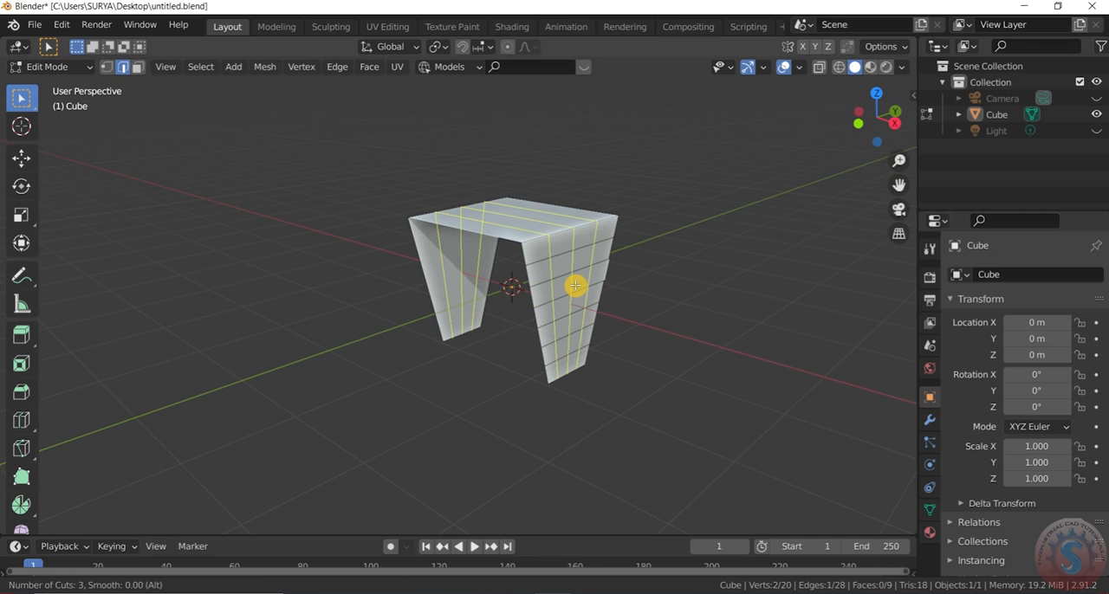
left_click(576, 286)
left_click(575, 291)
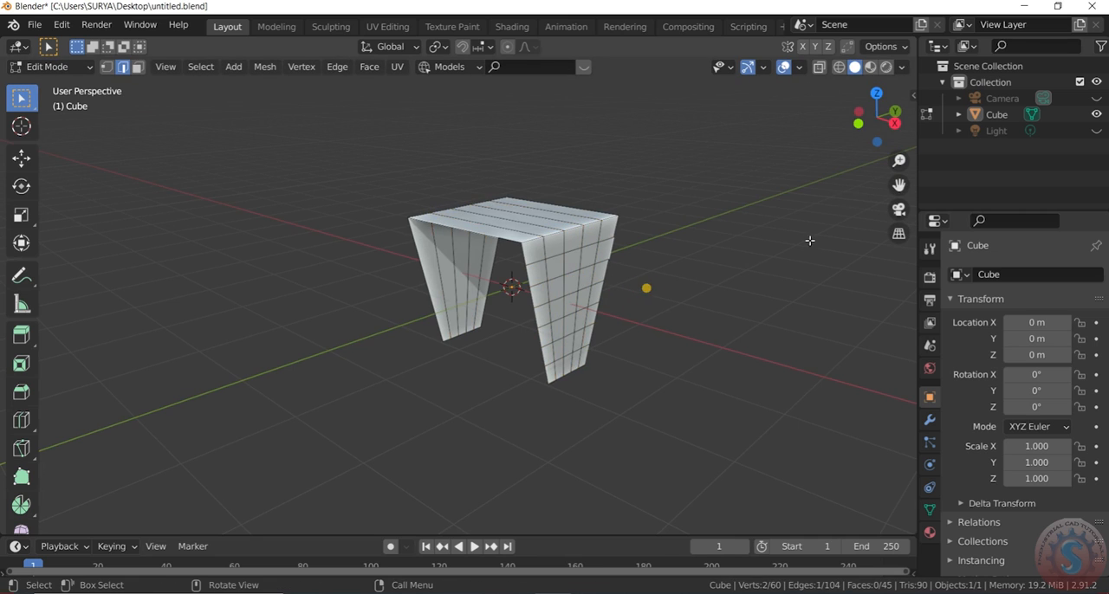
- Add five evenly spaced horizontal loop cuts across the opposite leg
left_click_drag(872, 119, 730, 228)
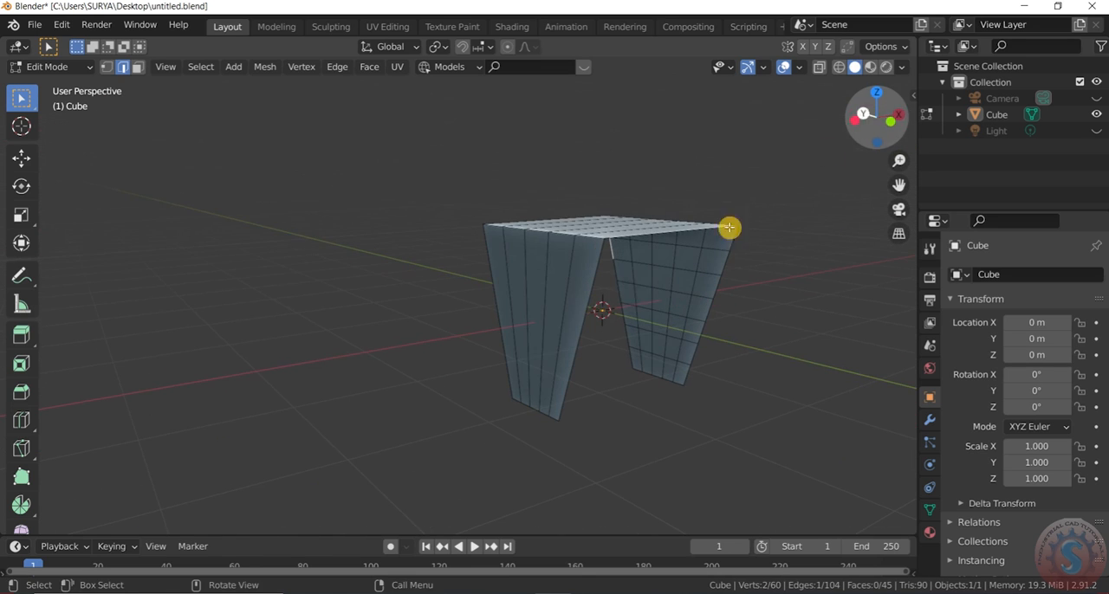
key("ctrl+r")
scroll(557, 289, "up", 2)
left_click(553, 291)
left_click(553, 294)
left_click(337, 356)
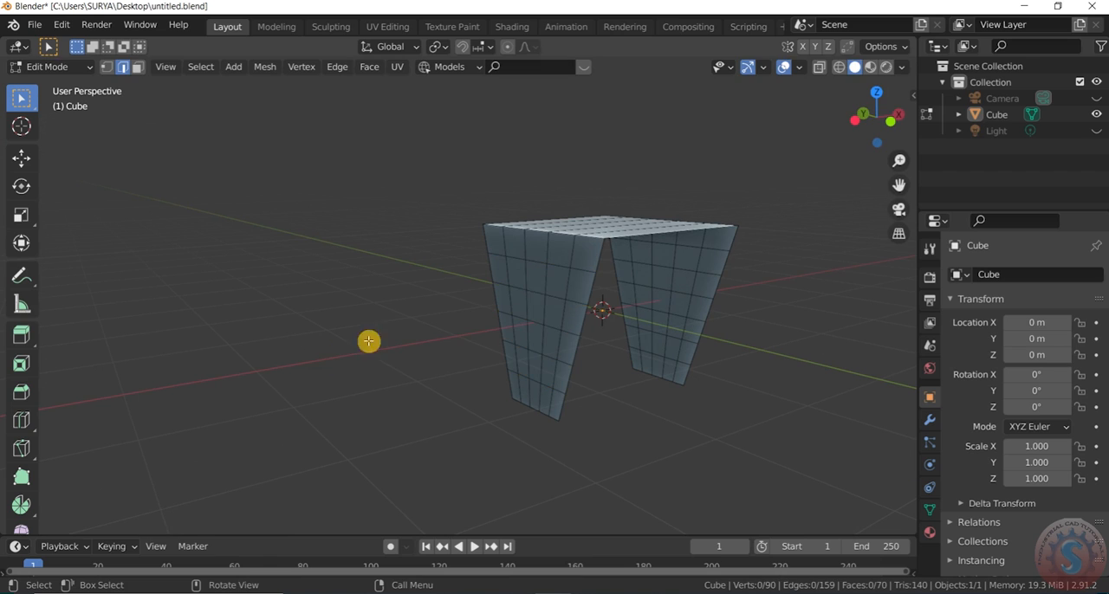
- Add five evenly spaced loop cuts across the tabletop, parallel to its corners with the legs
left_click_drag(876, 116, 742, 196)
key("ctrl+r")
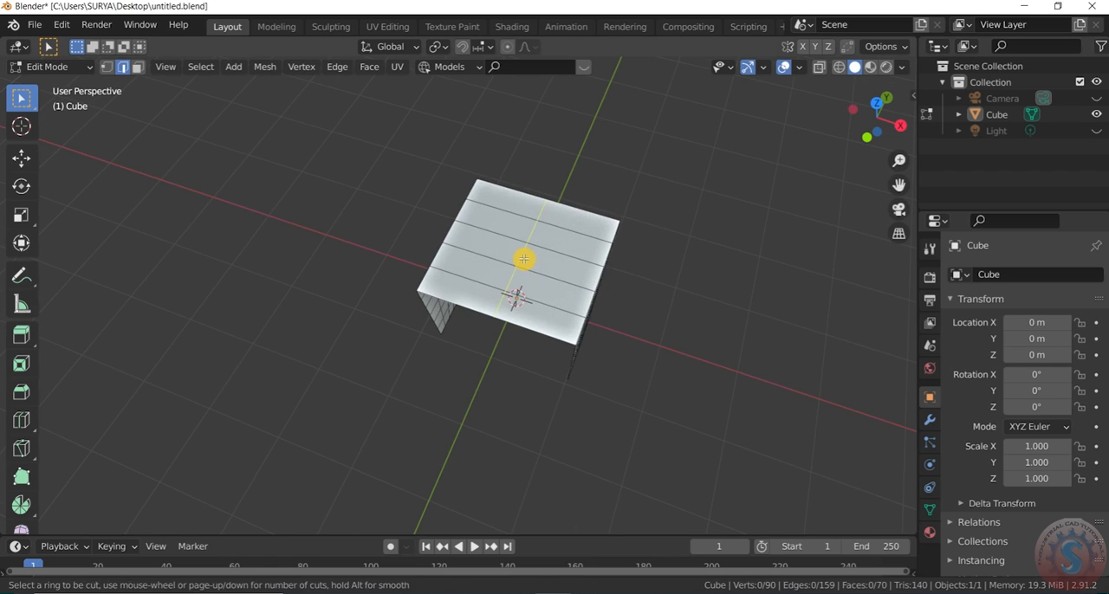
left_click(524, 259)
left_click(618, 231)
left_click(720, 225)
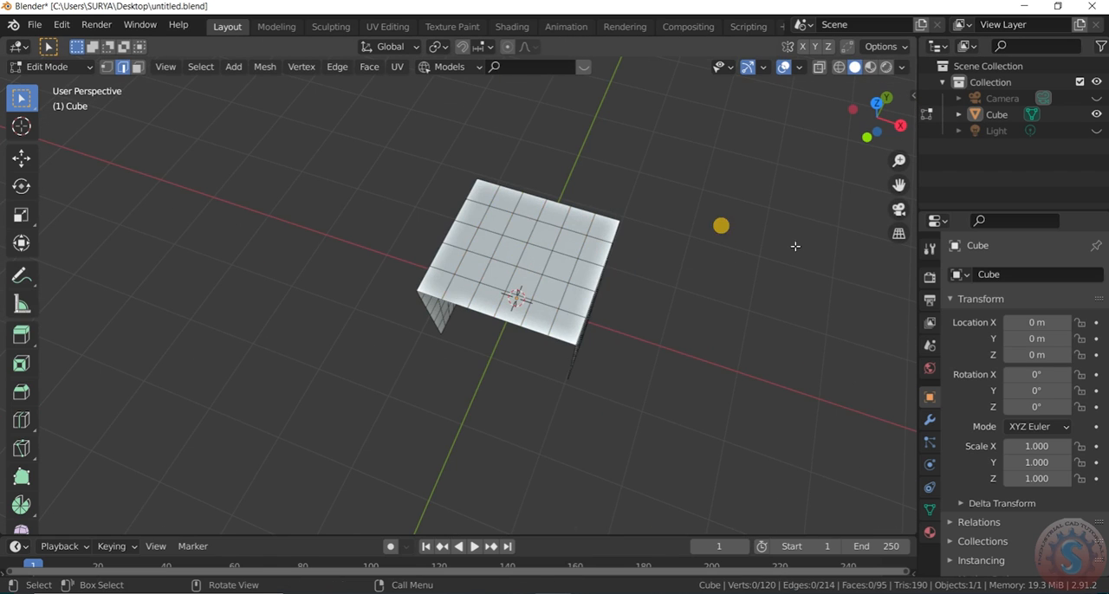
- Select the two edge loops where the tabletop meets the legs, checking the selection in wireframe shading
left_click_drag(876, 113, 772, 188)
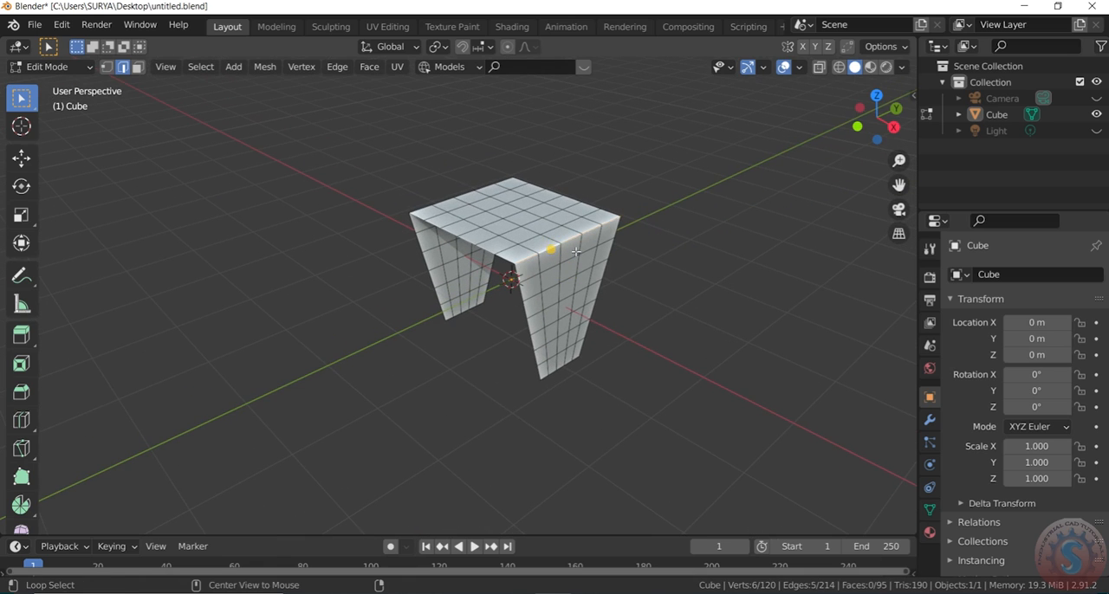
left_click(424, 210, "alt+shift")
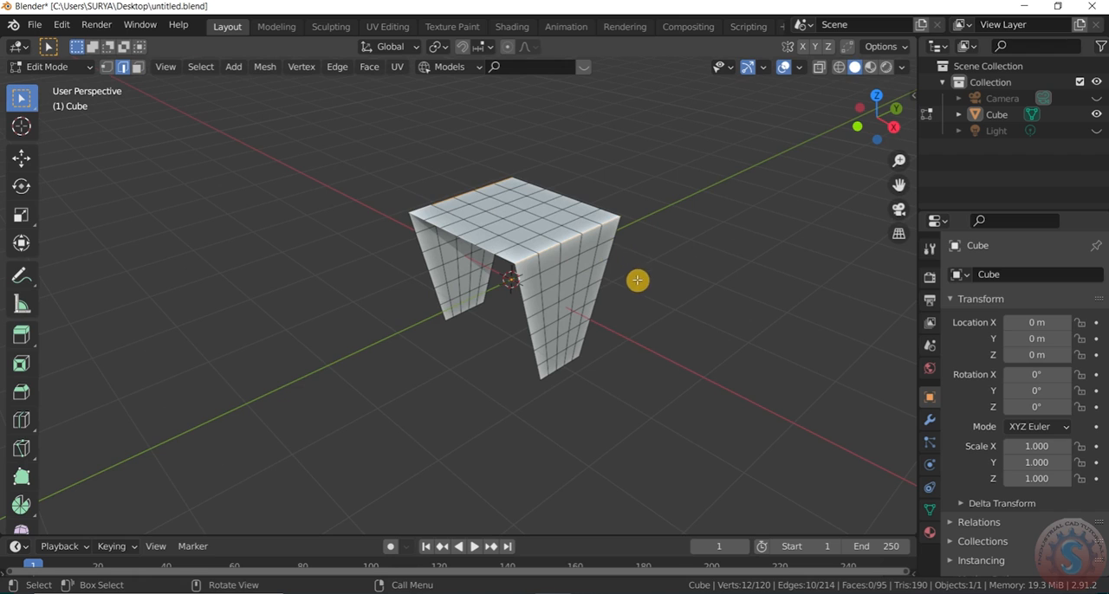
key("z")
left_click(469, 299)
key("z")
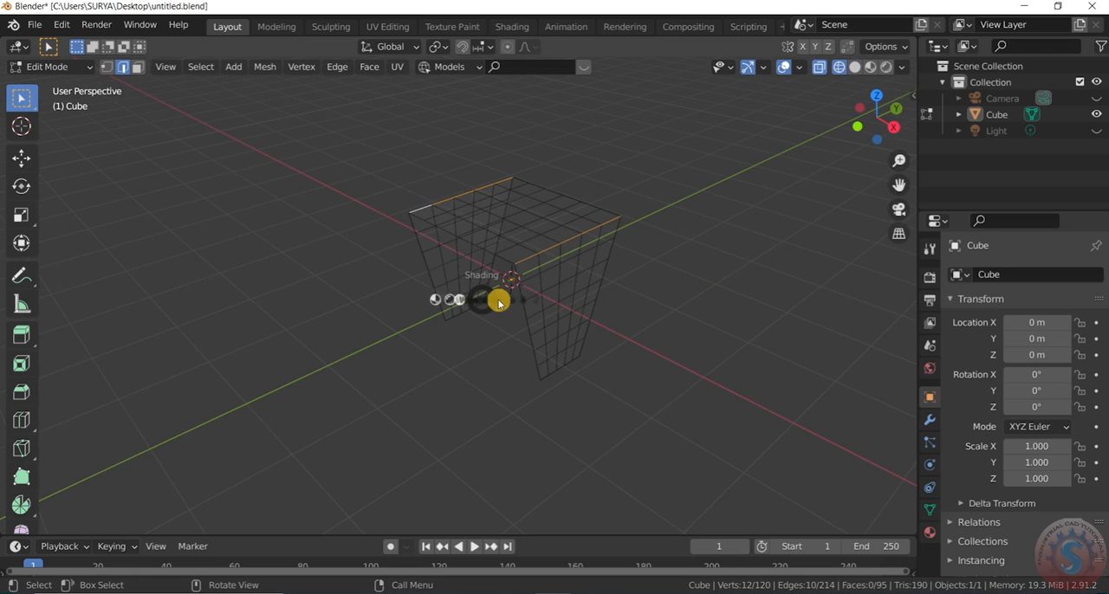
left_click(631, 306)
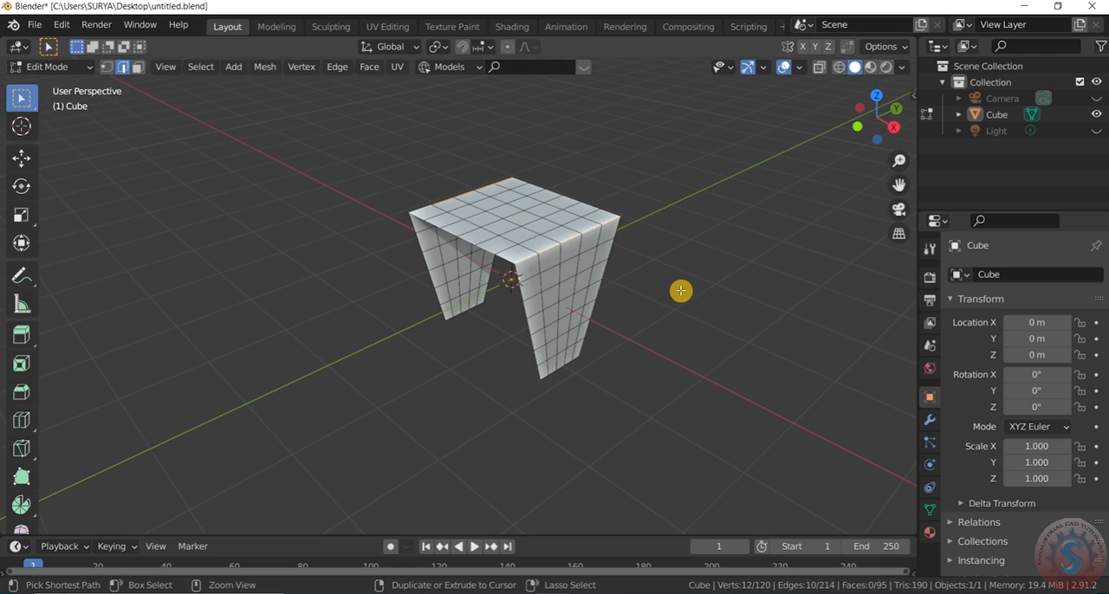
- Bevel the selected corner edges with a width of about 0.189 m and 6 segments, and save the file
key("ctrl+b")
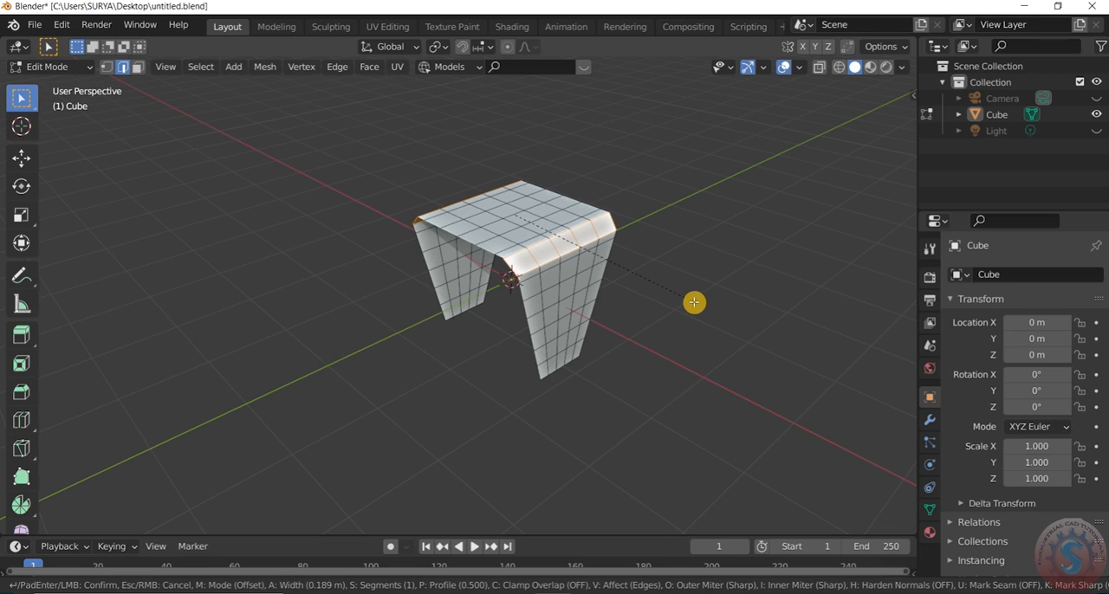
scroll(694, 302, "up", 3)
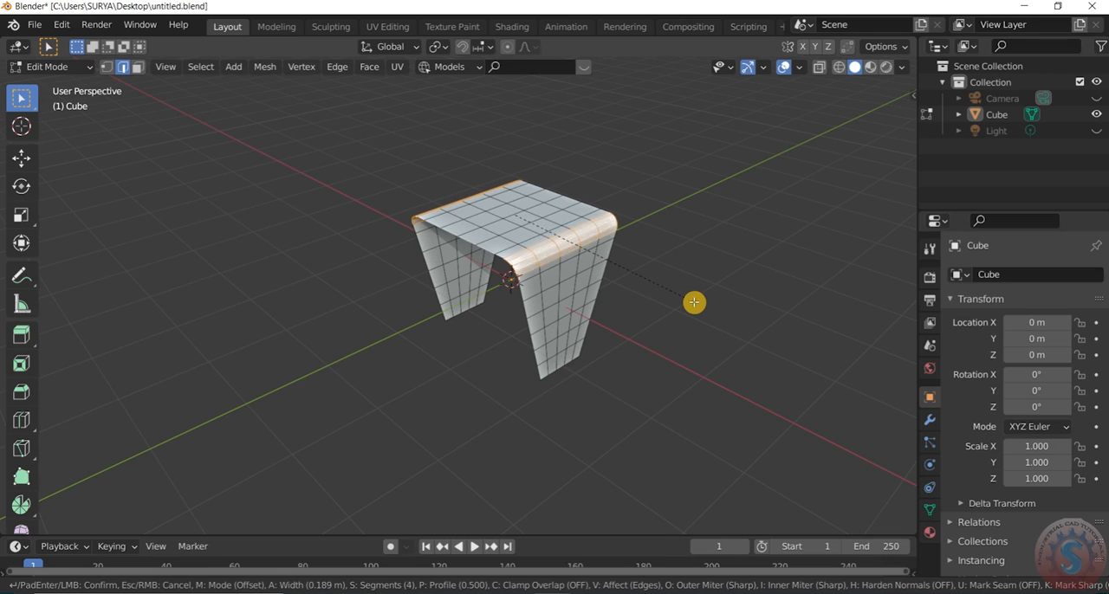
left_click(694, 302)
left_click(81, 520)
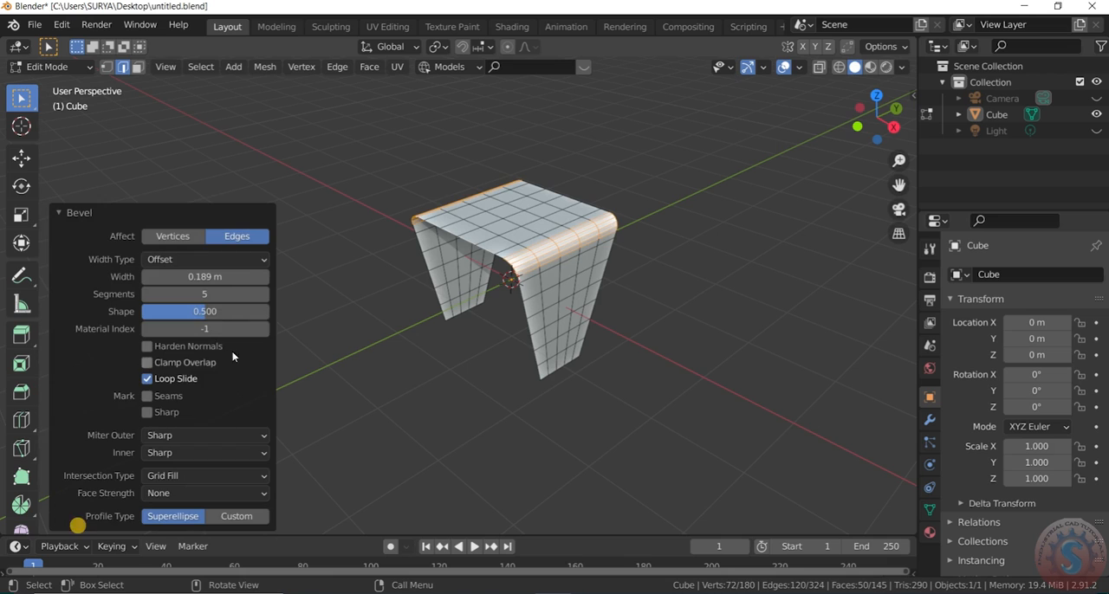
left_click(214, 296)
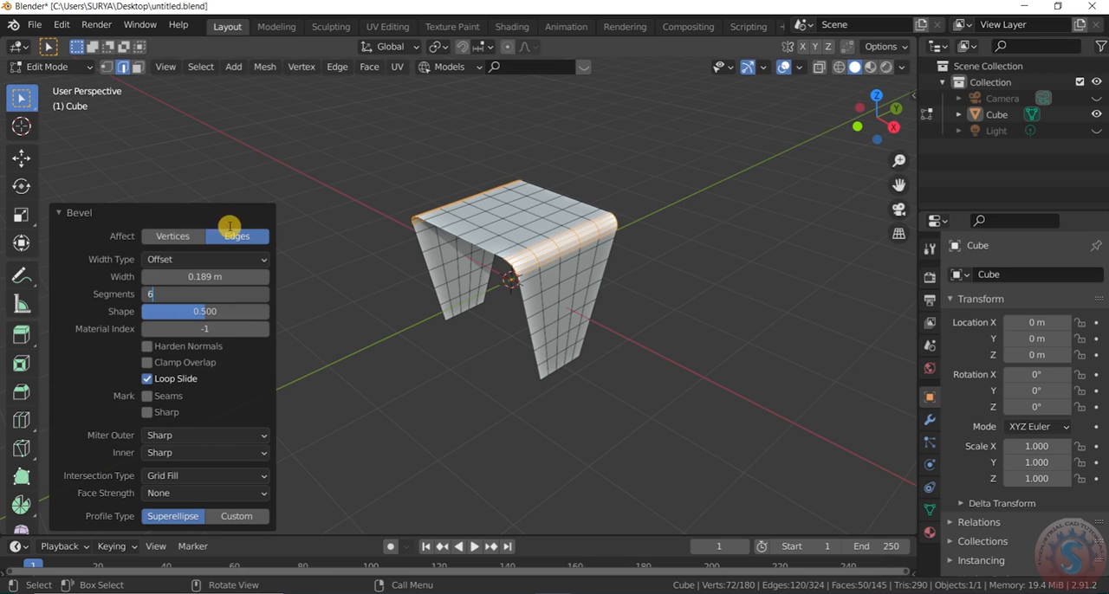
left_click(61, 213)
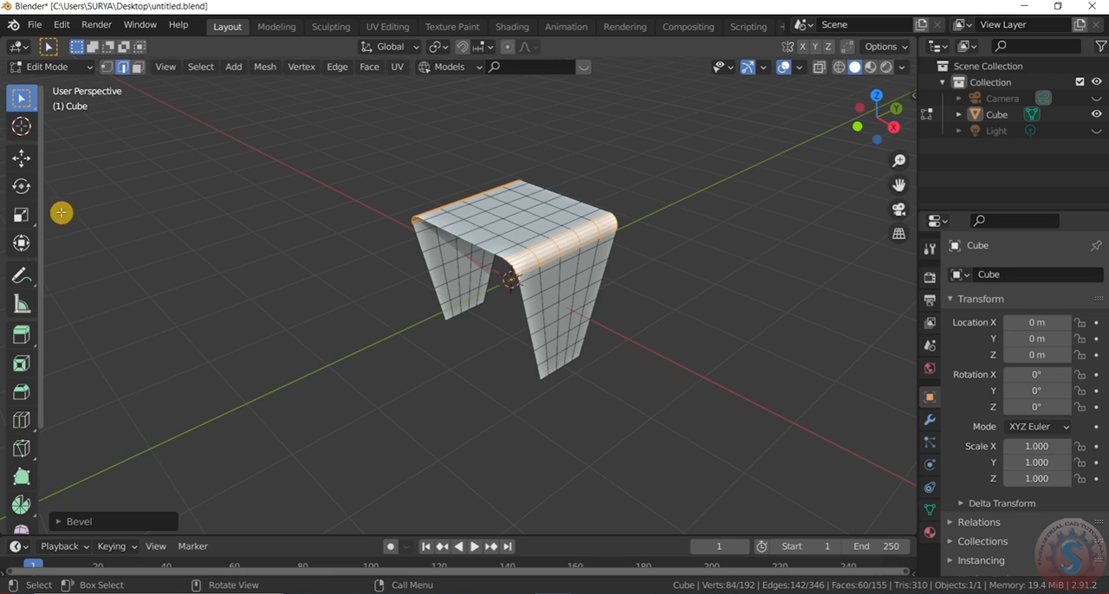
left_click(37, 25)
left_click(69, 132)
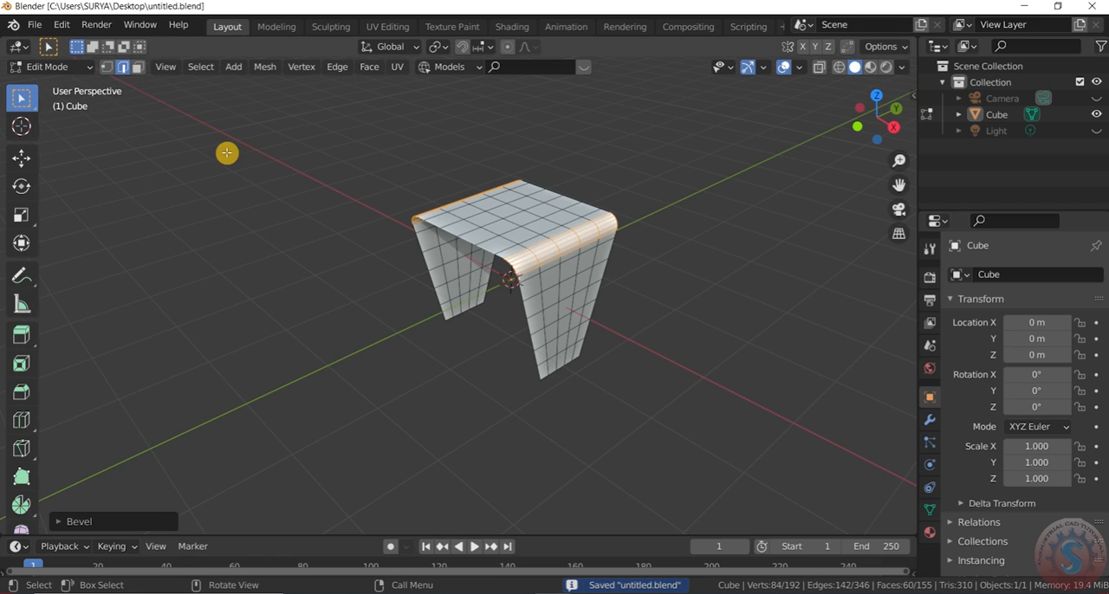
- In Object Mode, shade the table smooth and enable Auto Smooth for its normals
left_click(52, 67)
left_click(62, 87)
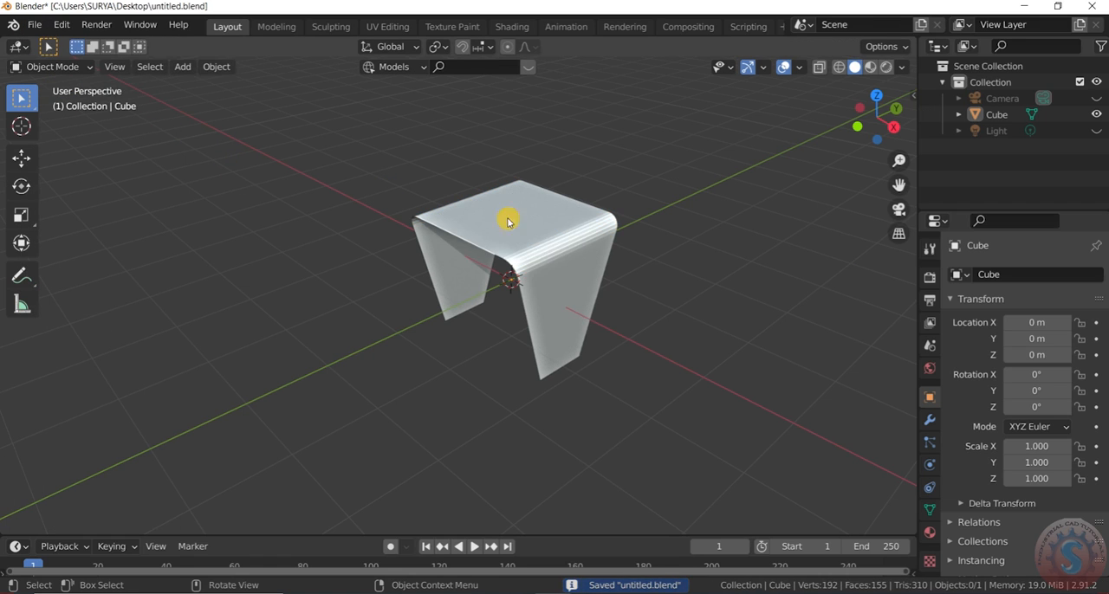
left_click(547, 254)
right_click(549, 254)
left_click(549, 254)
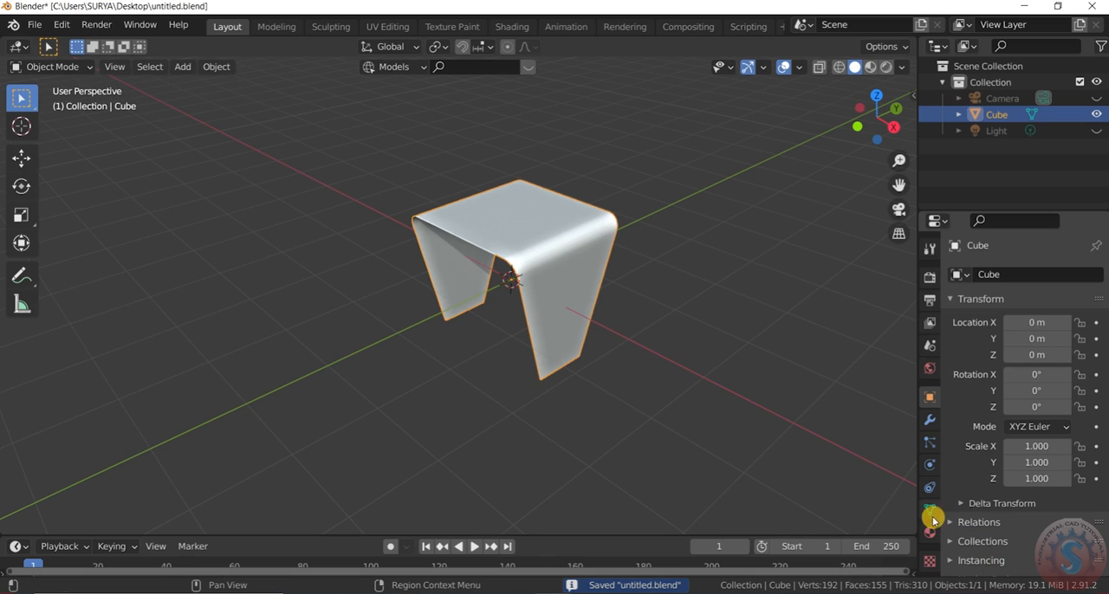
left_click(931, 513)
left_click(977, 548)
left_click(1009, 574)
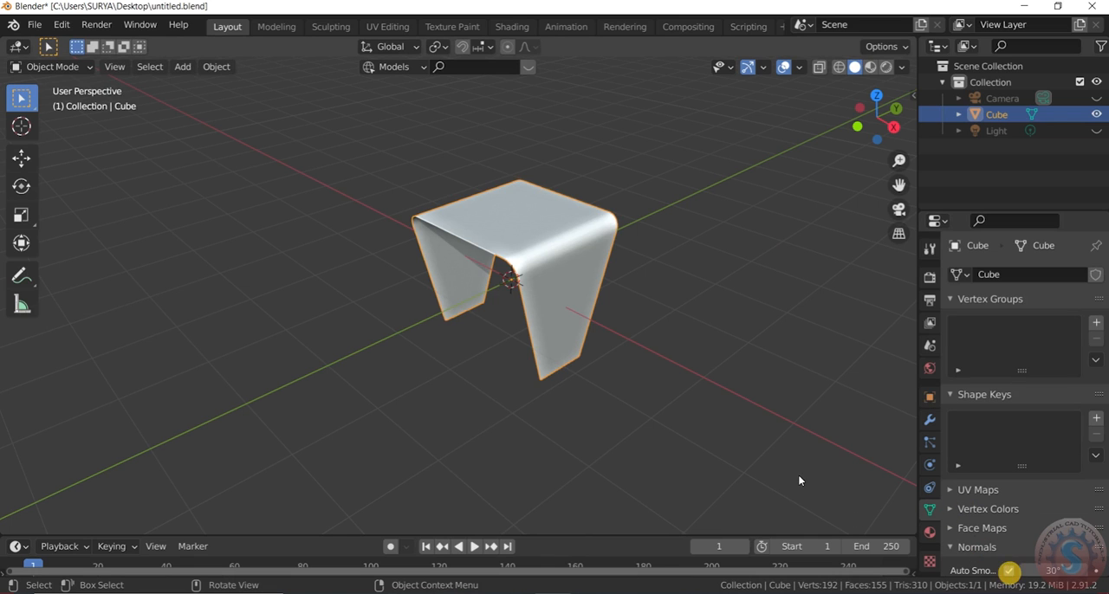
- Deselect the table, inspect its smoothed shape and save the file
left_click(781, 464)
left_click_drag(875, 116, 839, 84)
left_click_drag(819, 175, 816, 180)
scroll(530, 256, "up", 2)
key("ctrl+s")
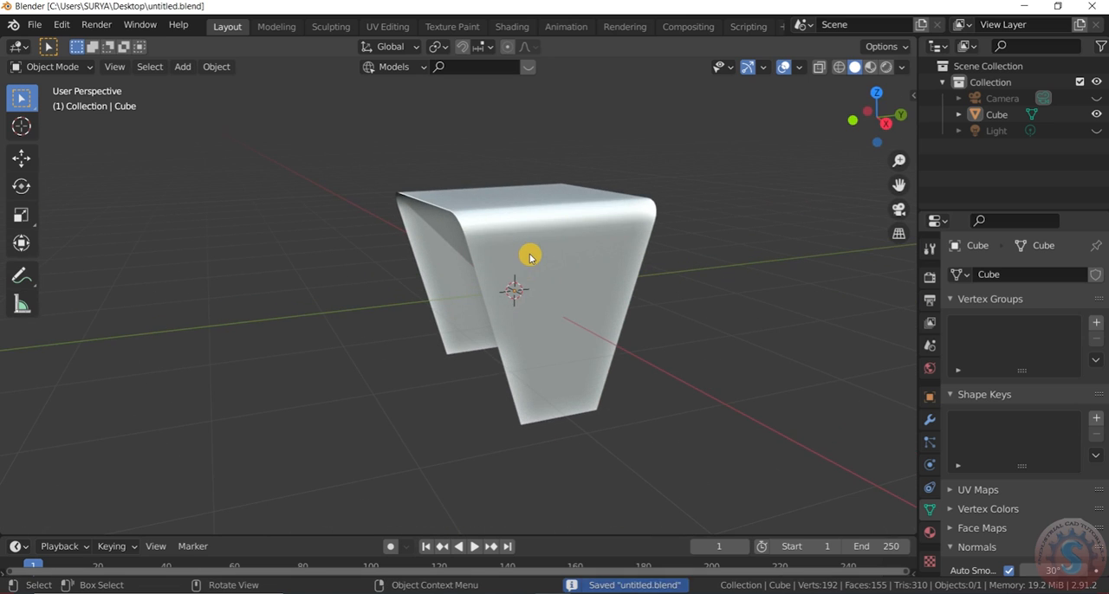
scroll(537, 293, "up", 1)
scroll(558, 238, "down", 1)
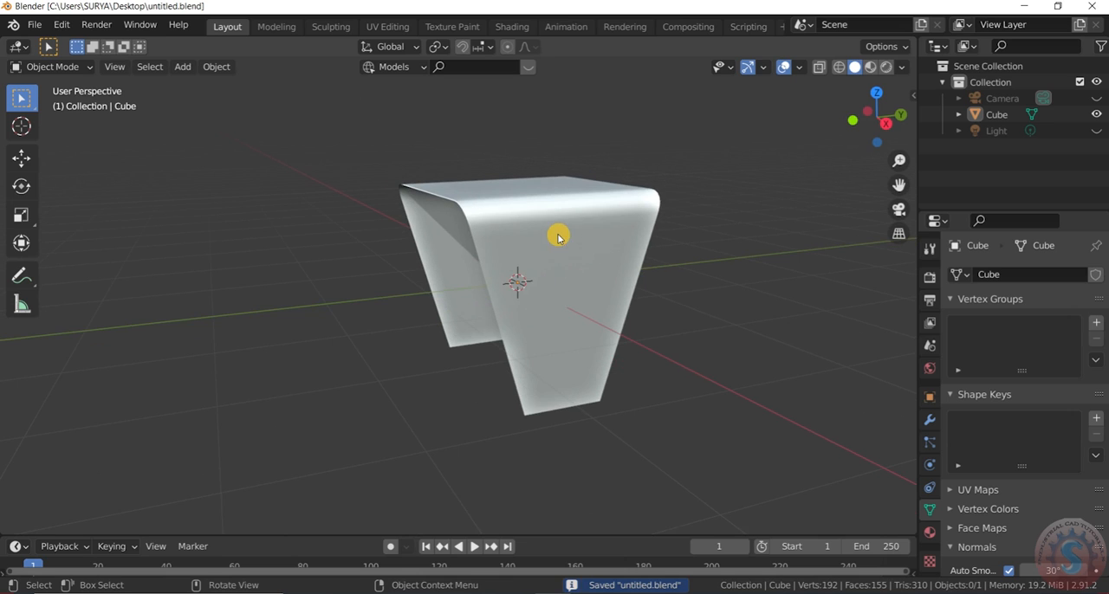
- In Edit Mode, clear the table's edge selection and switch to the right orthographic view
left_click(26, 68)
left_click(52, 101)
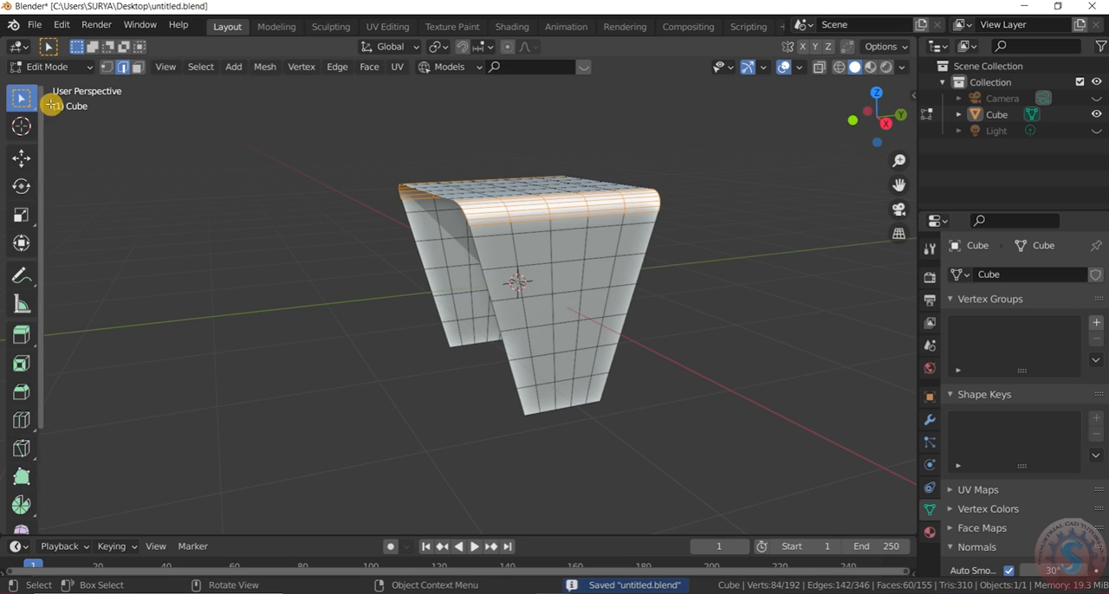
left_click_drag(875, 124, 830, 121)
left_click(767, 236)
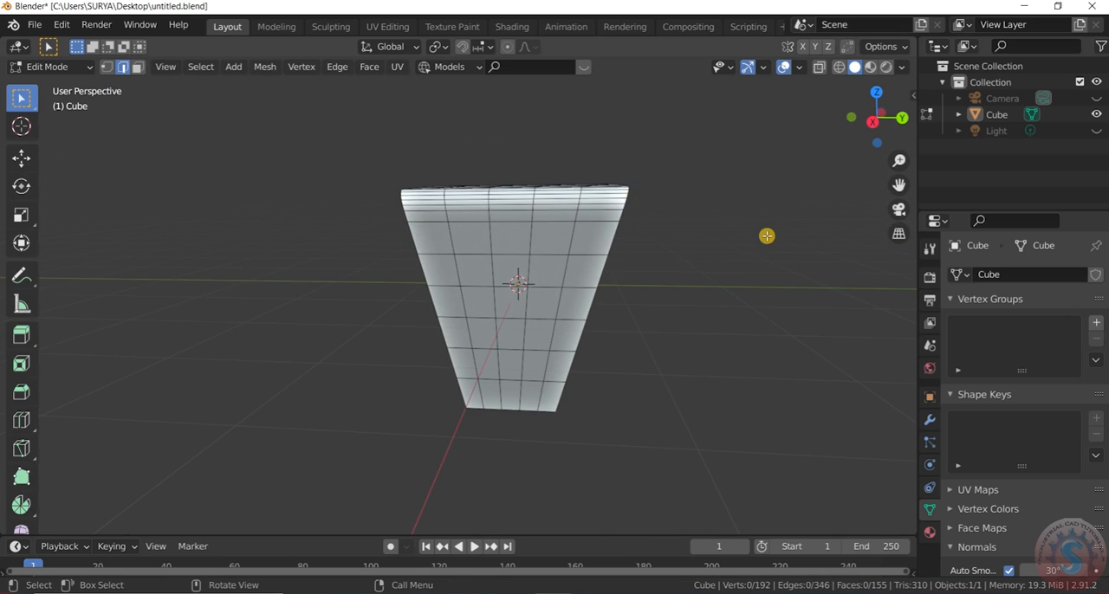
key("KP_3")
scroll(555, 236, "up", 2)
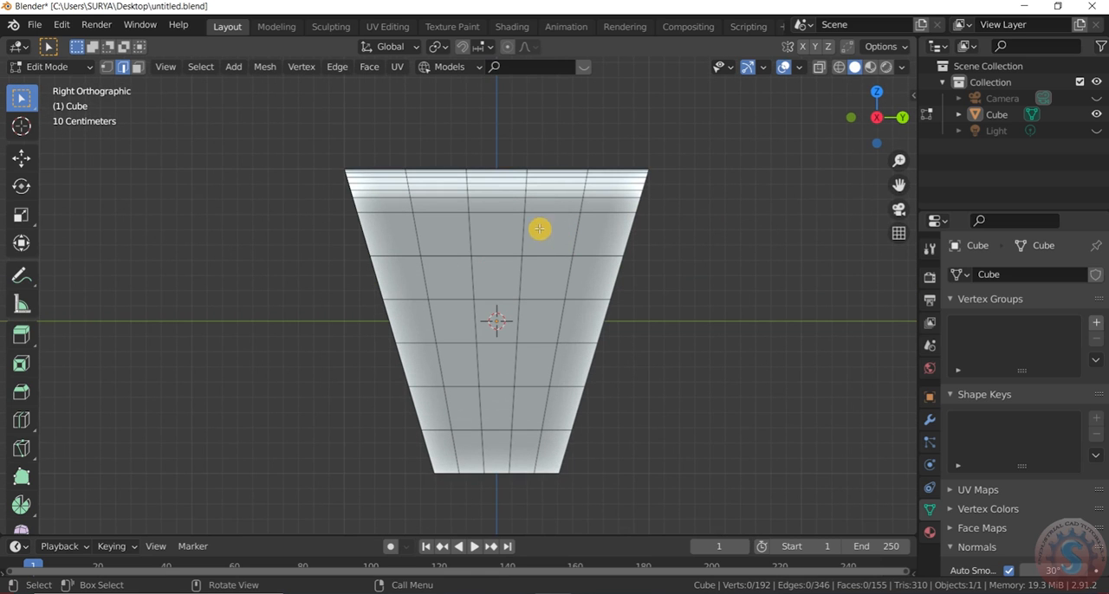
- Switch to face selection and clear the edges selected on the table's side panel
left_click_drag(439, 237, 544, 334)
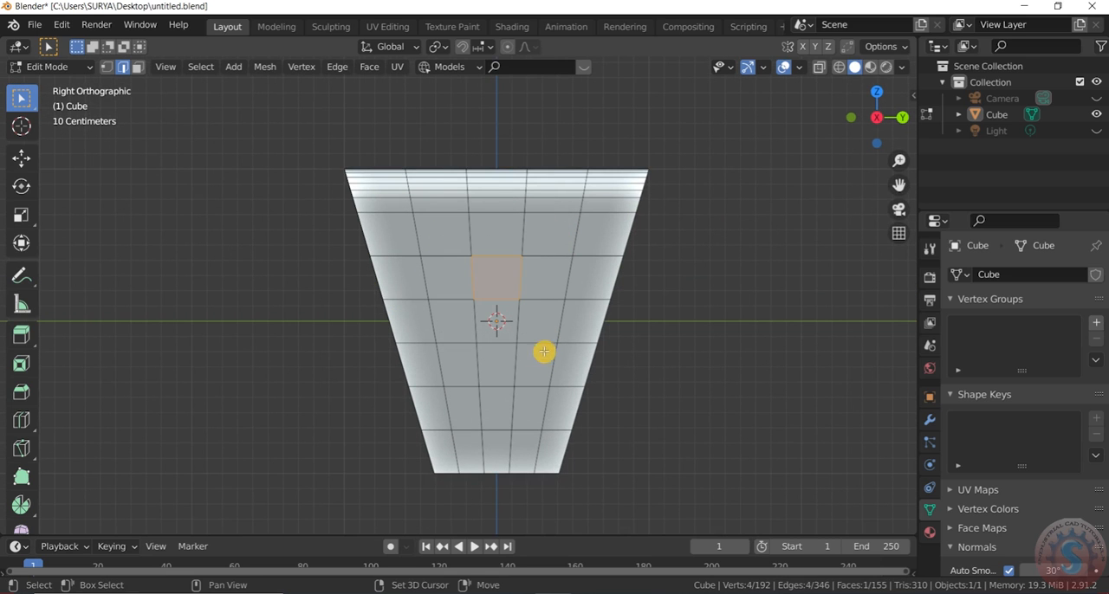
left_click(511, 349, "shift")
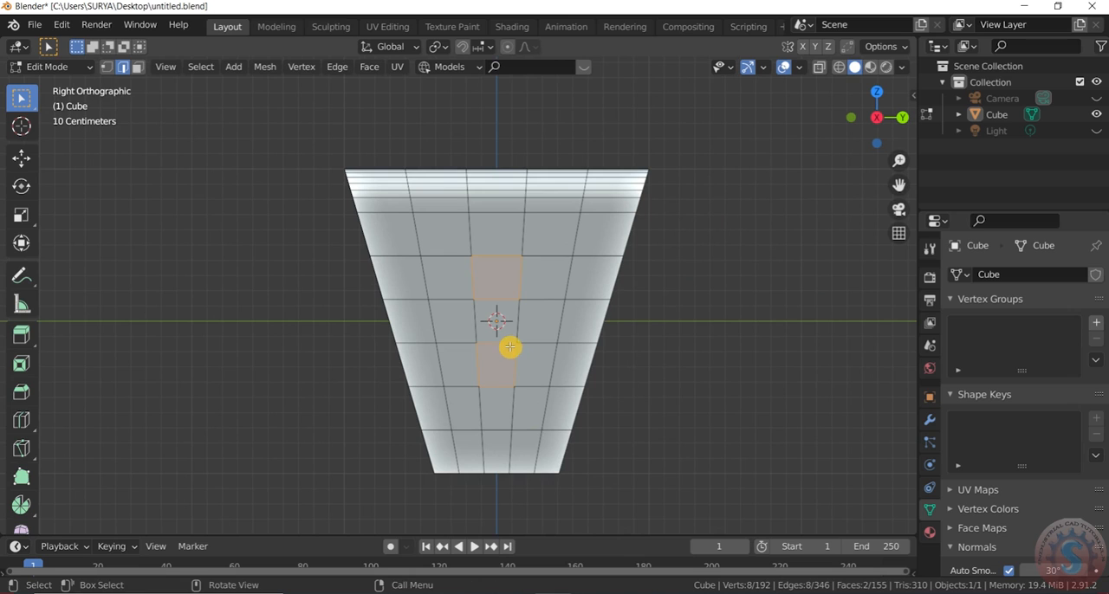
key("z")
left_click(405, 347)
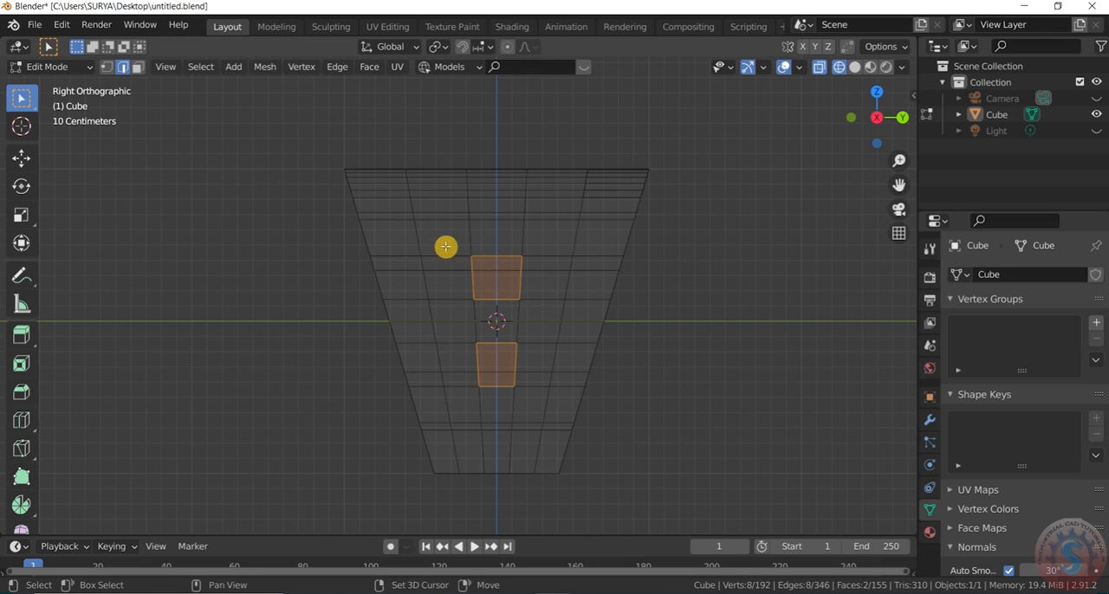
left_click(524, 292, "shift")
left_click_drag(549, 255, 452, 247, "shift")
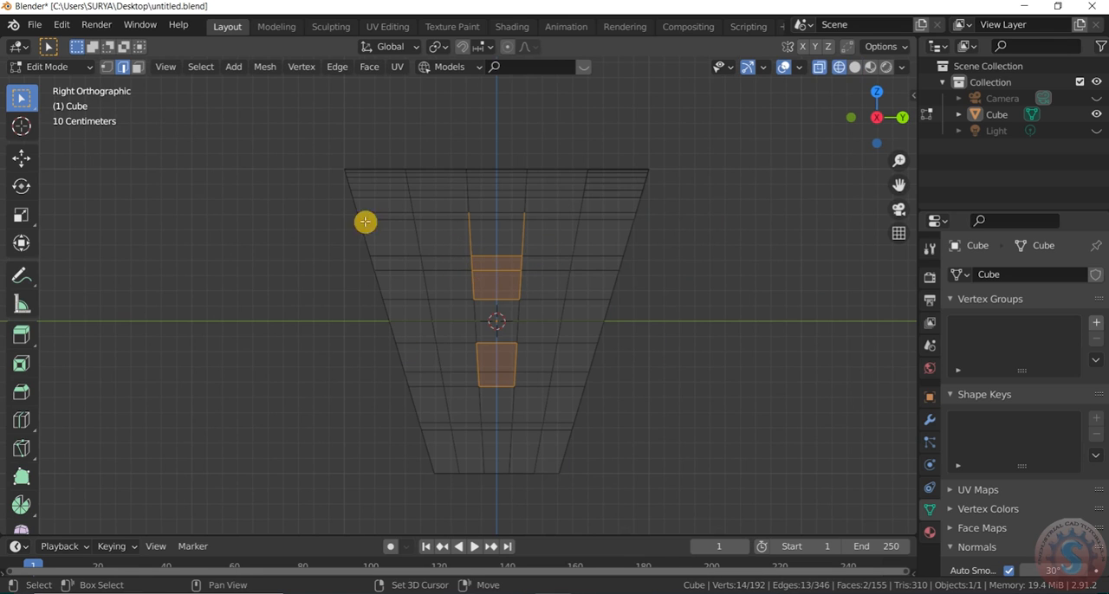
left_click(137, 67)
key("alt+a")
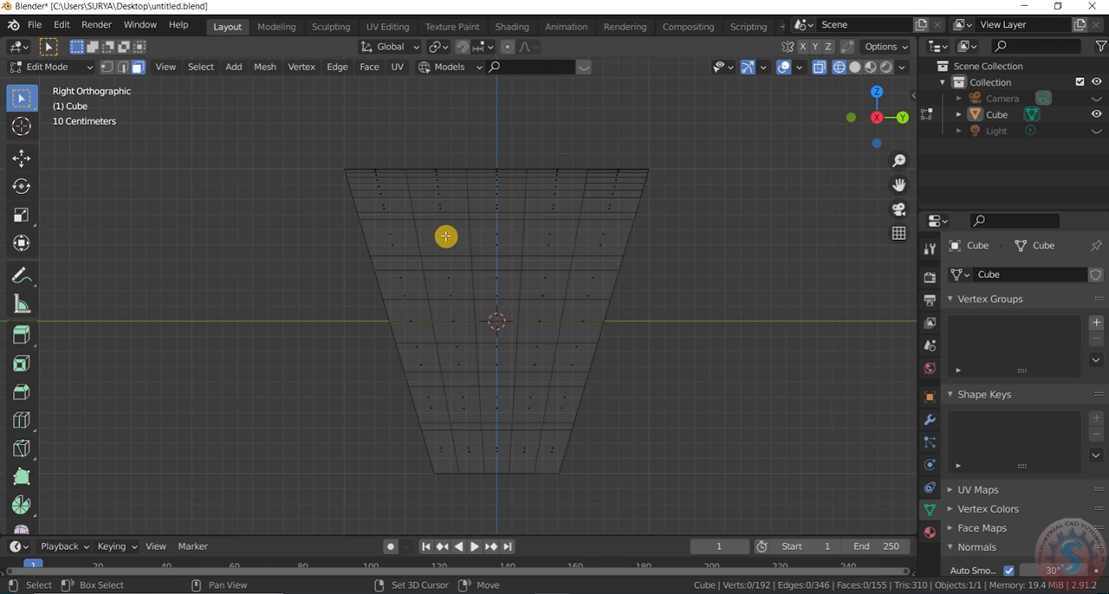
mouse_move(445, 236)
left_mouse_down()
mouse_move(514, 288)
mouse_move(451, 231)
mouse_move(464, 241)
left_mouse_up()
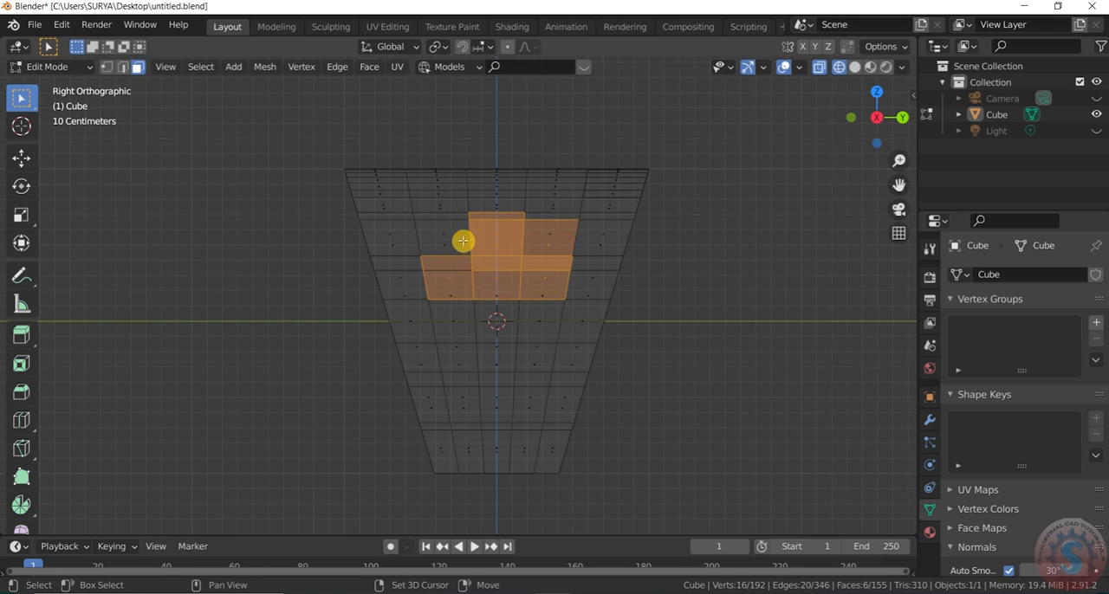
left_click(441, 240, "shift")
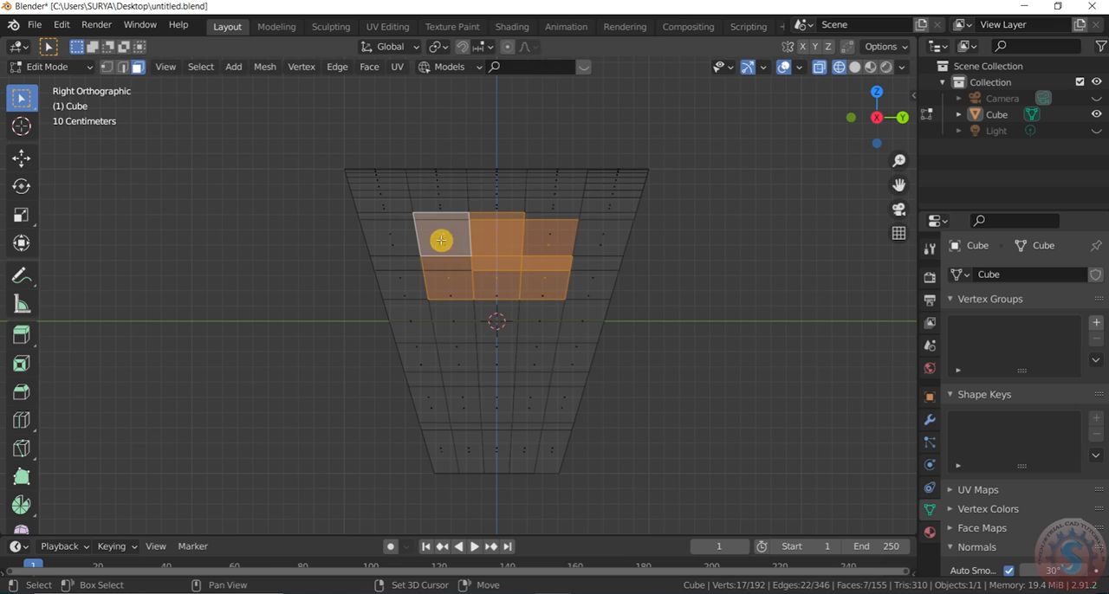
left_click(451, 321, "shift")
left_click(501, 339, "shift")
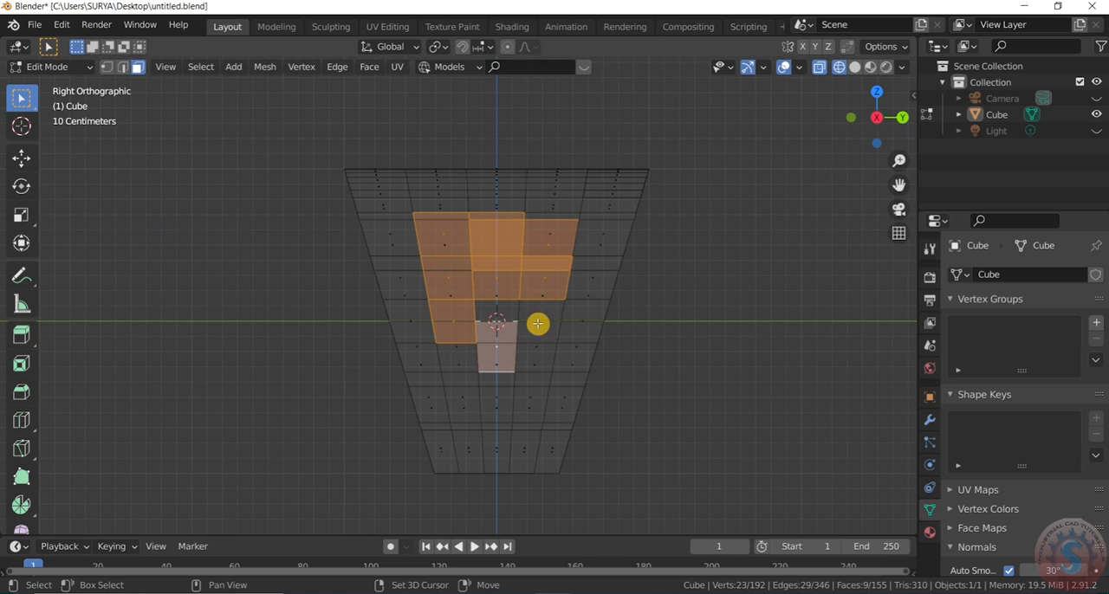
left_click(537, 323, "shift")
key("z")
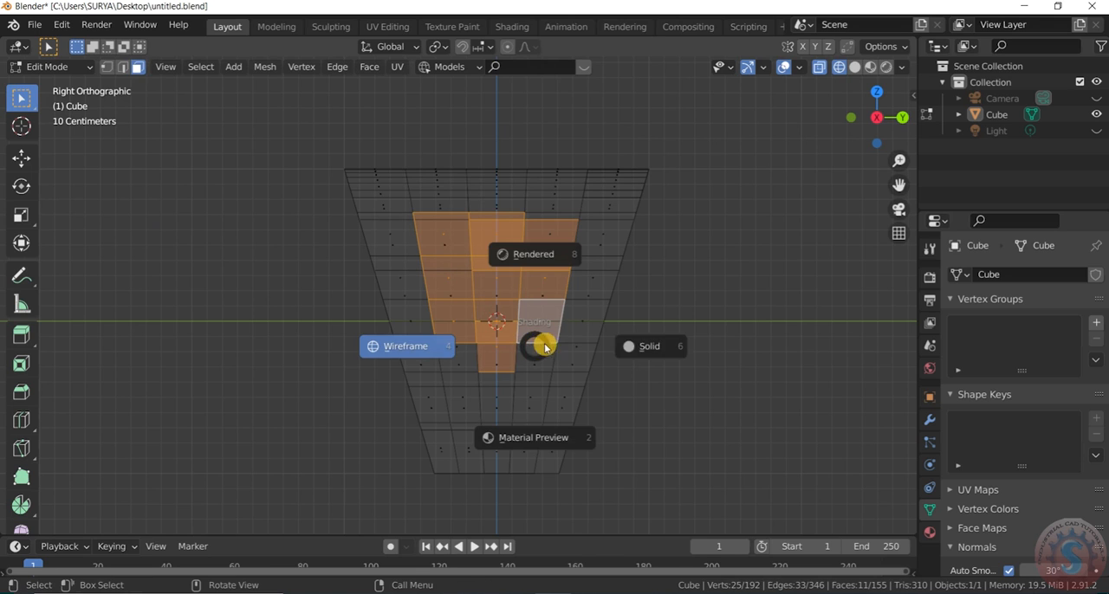
left_click(645, 346)
- Delete the central block of faces, three columns by five rows, from the near side panel of the table
left_click(515, 243)
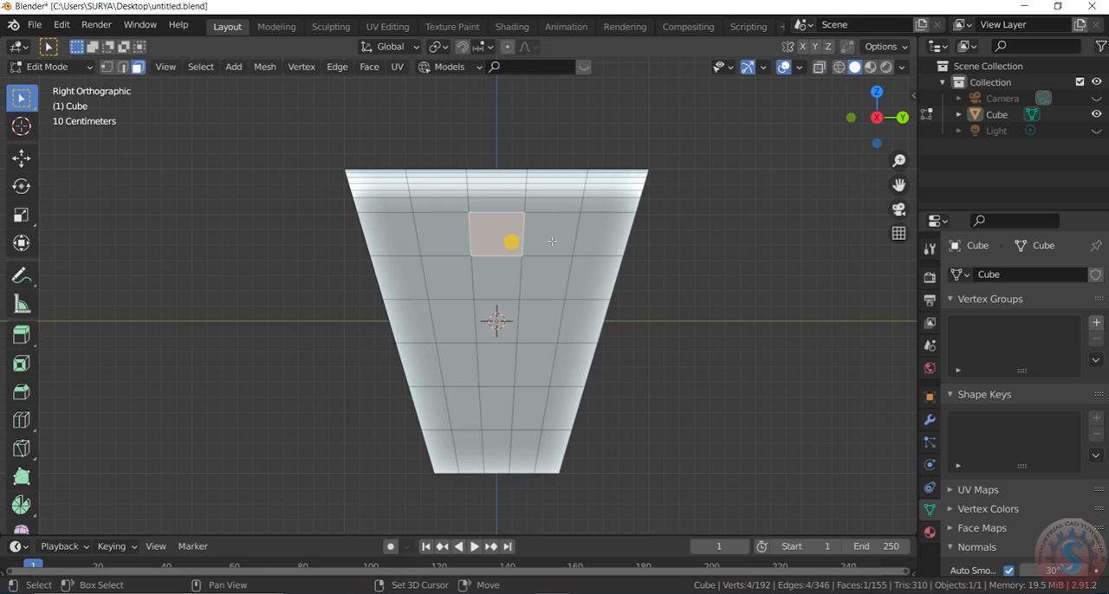
left_click(540, 276, "shift")
left_click(485, 283, "shift")
left_click(452, 275, "shift")
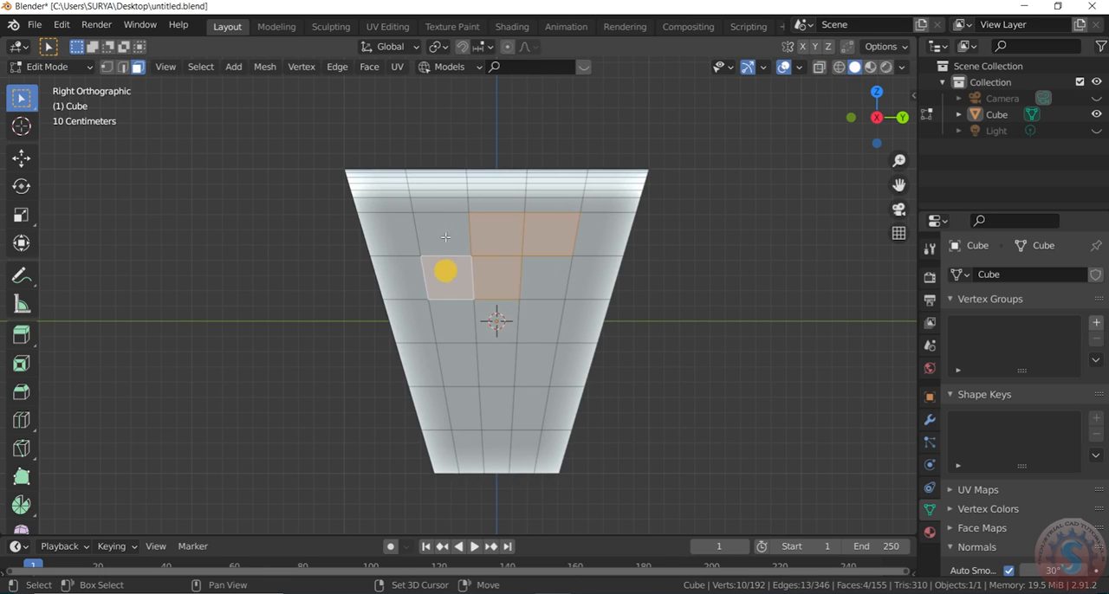
left_click(438, 236, "shift")
left_click(548, 279, "shift")
left_click_drag(533, 412, 458, 322, "shift")
key("x")
left_click(527, 376)
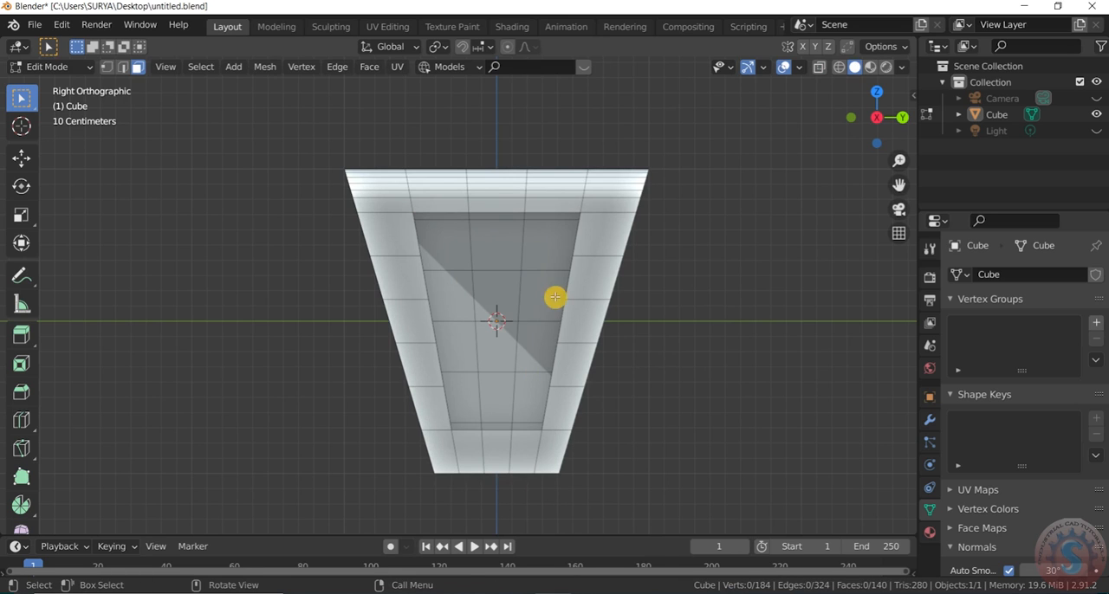
- Delete the central block of faces, three columns by four rows, from the opposite side panel seen through the opening
left_click(530, 253)
left_click(483, 250, "shift")
left_click(448, 249, "shift")
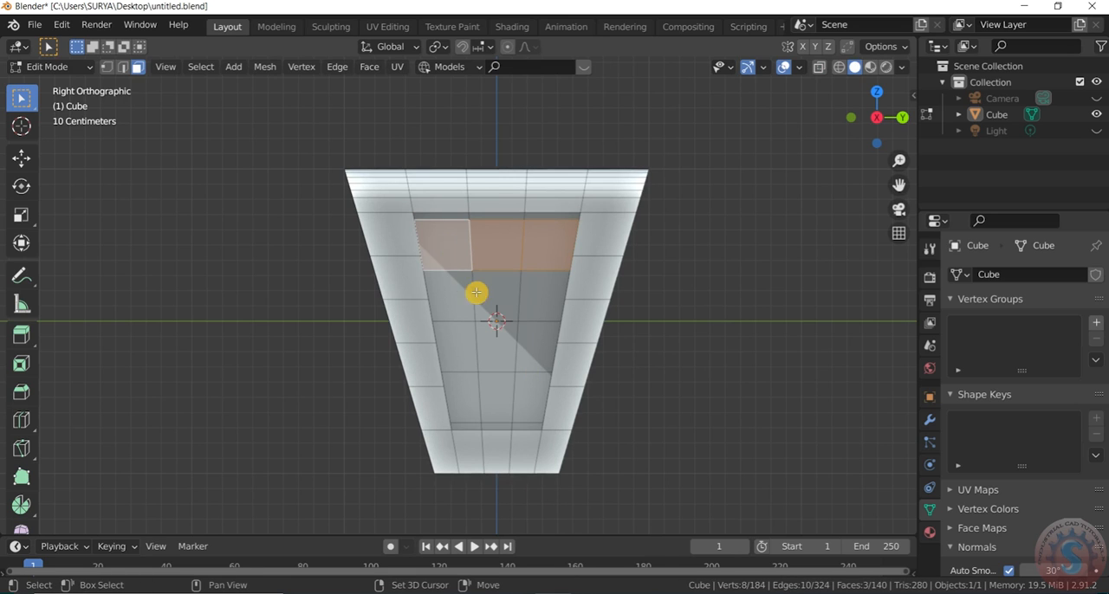
left_click(471, 292, "shift")
left_click(495, 293, "shift")
left_click(538, 304, "shift")
left_click(544, 337, "shift")
left_click(510, 354, "shift")
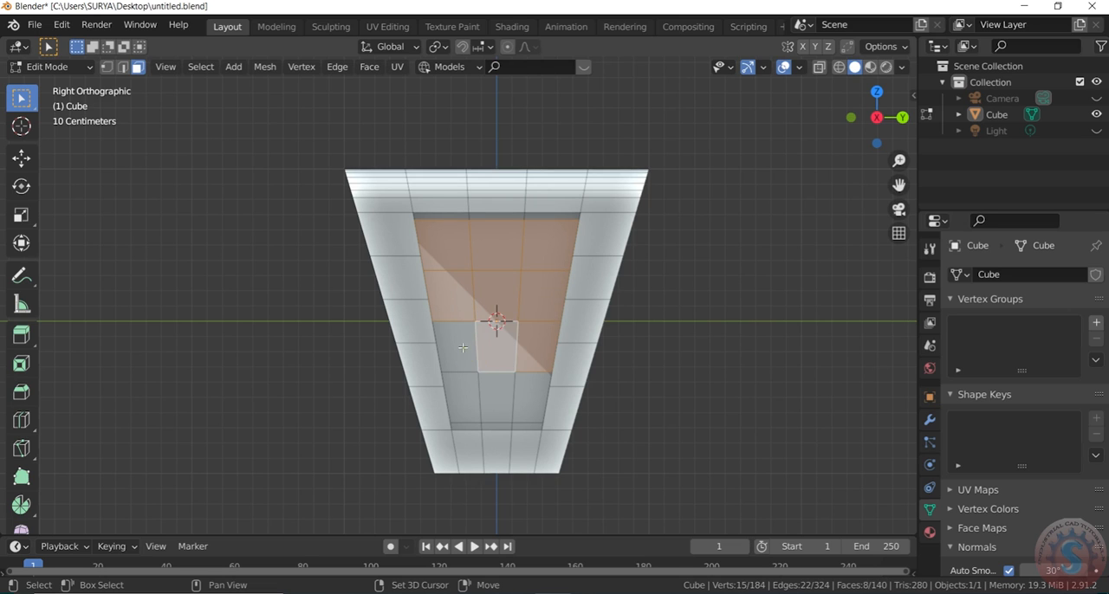
left_click(461, 347, "shift")
left_click(466, 398, "shift")
left_click(490, 400, "shift")
left_click(539, 399, "shift")
key("x")
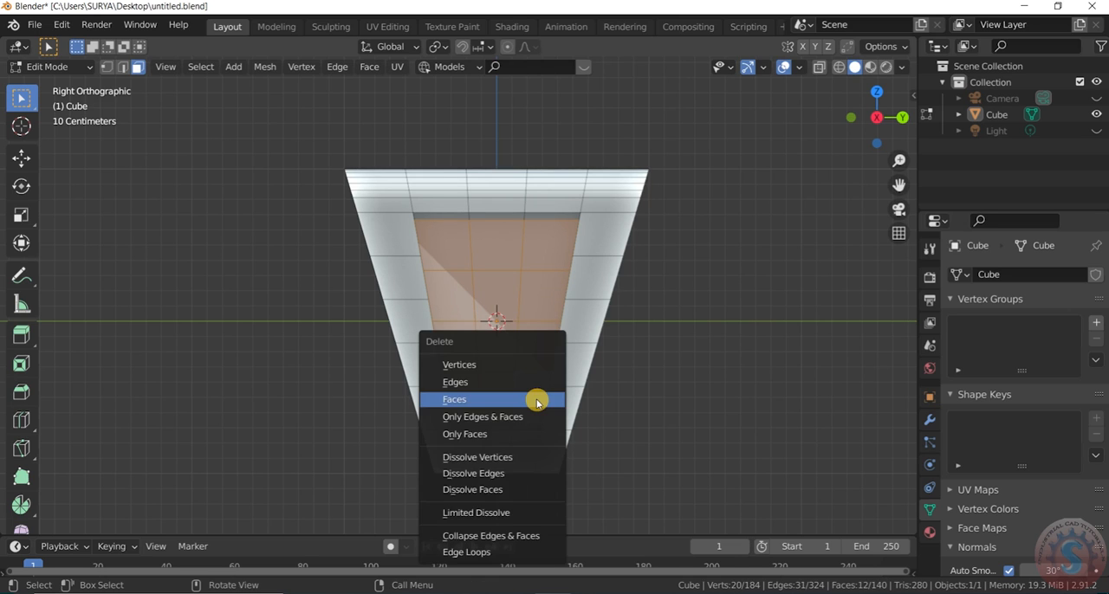
left_click(534, 395)
- Switch the mesh to vertex selection with both side openings in view
scroll(528, 324, "down", 2)
mouse_move(877, 113)
left_mouse_down()
mouse_move(856, 114)
mouse_move(879, 111)
left_mouse_up()
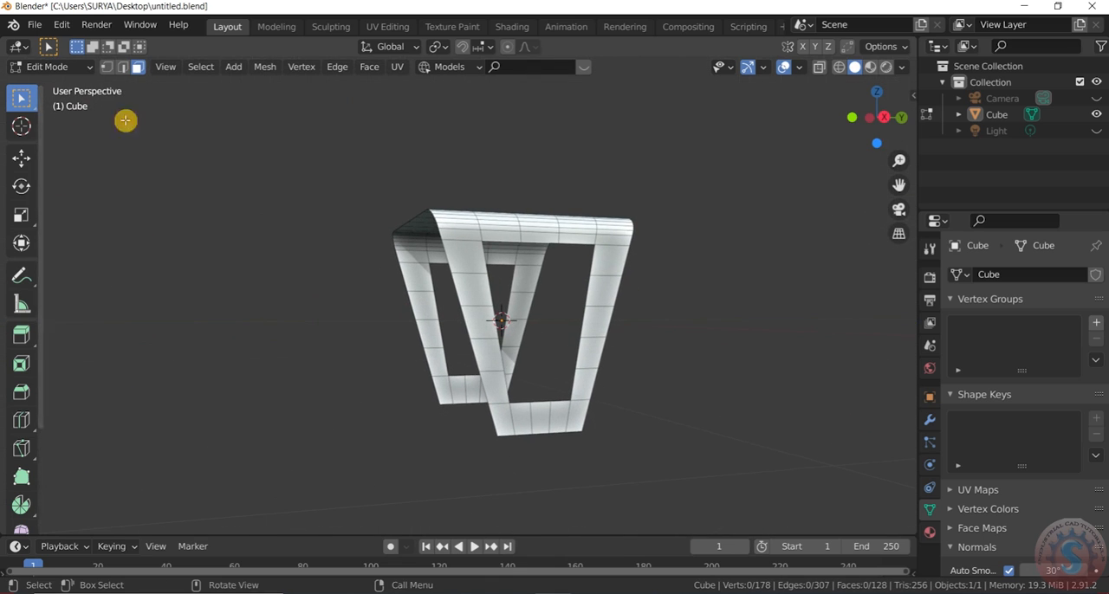
left_click(107, 66)
key("z")
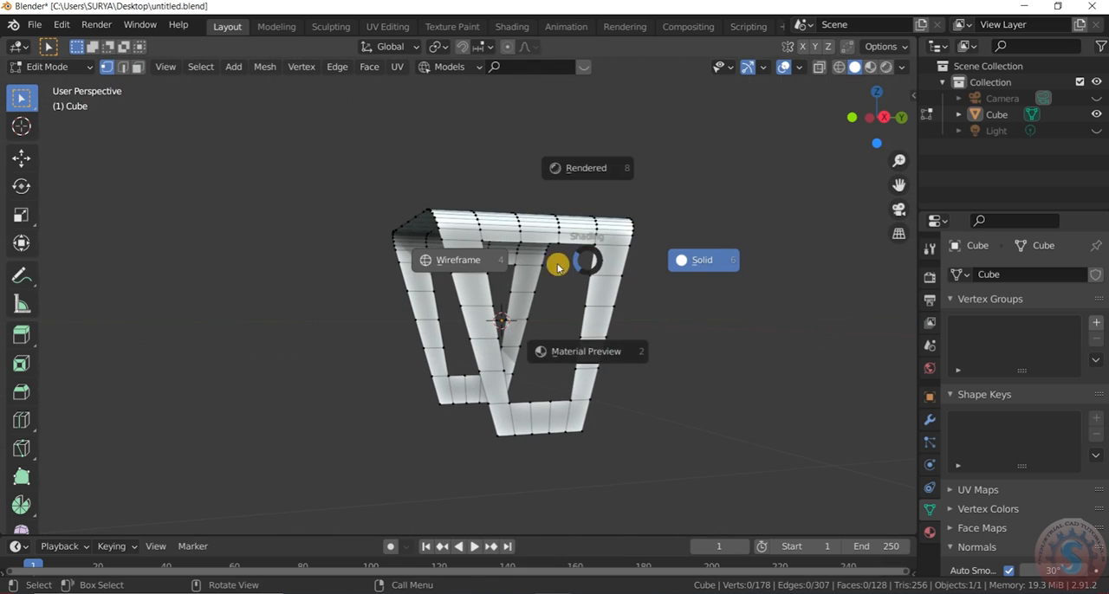
left_click(438, 266)
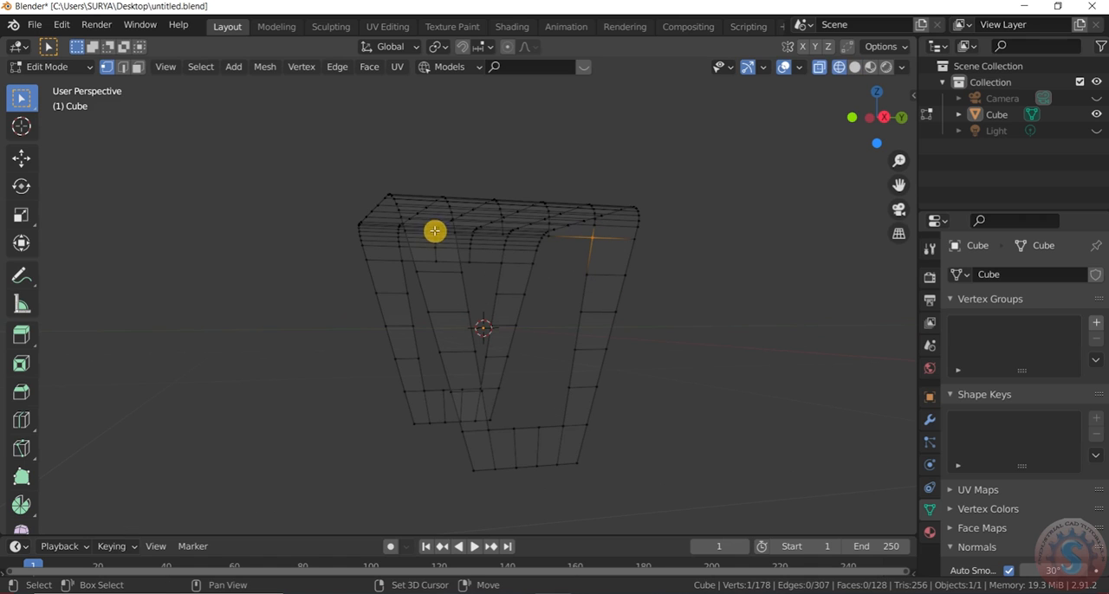
left_click_drag(453, 232, 488, 267, "shift")
left_click_drag(482, 428, 563, 449, "shift")
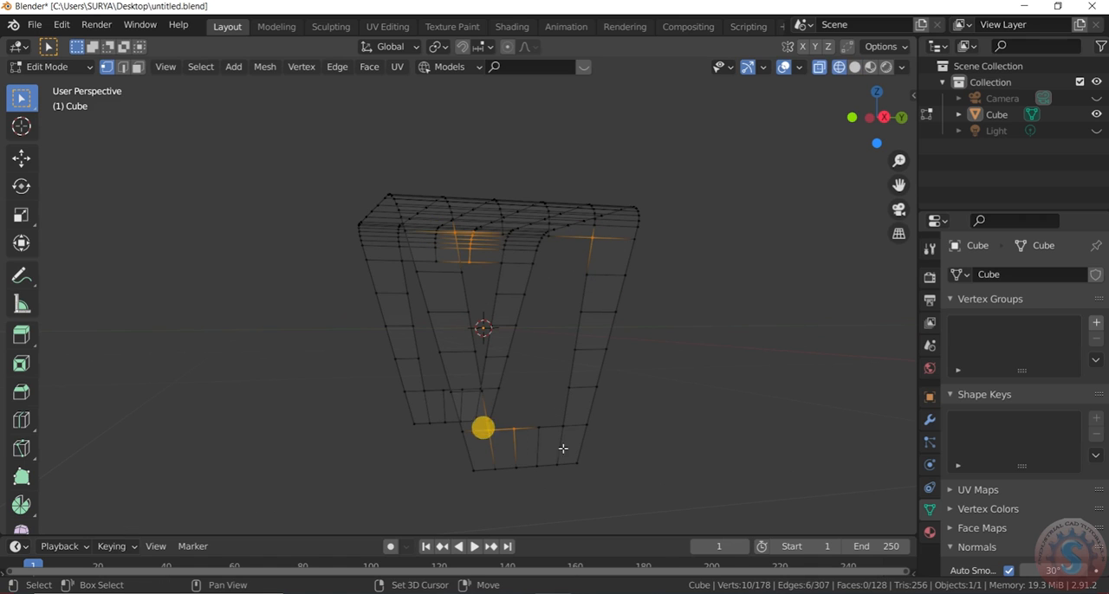
left_click(750, 448)
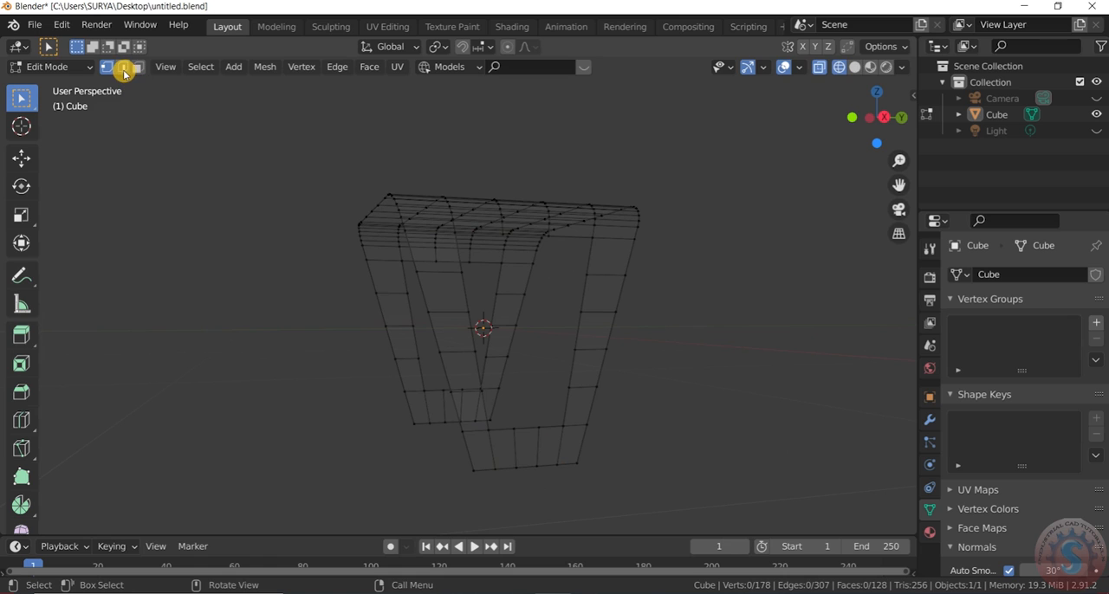
key("z")
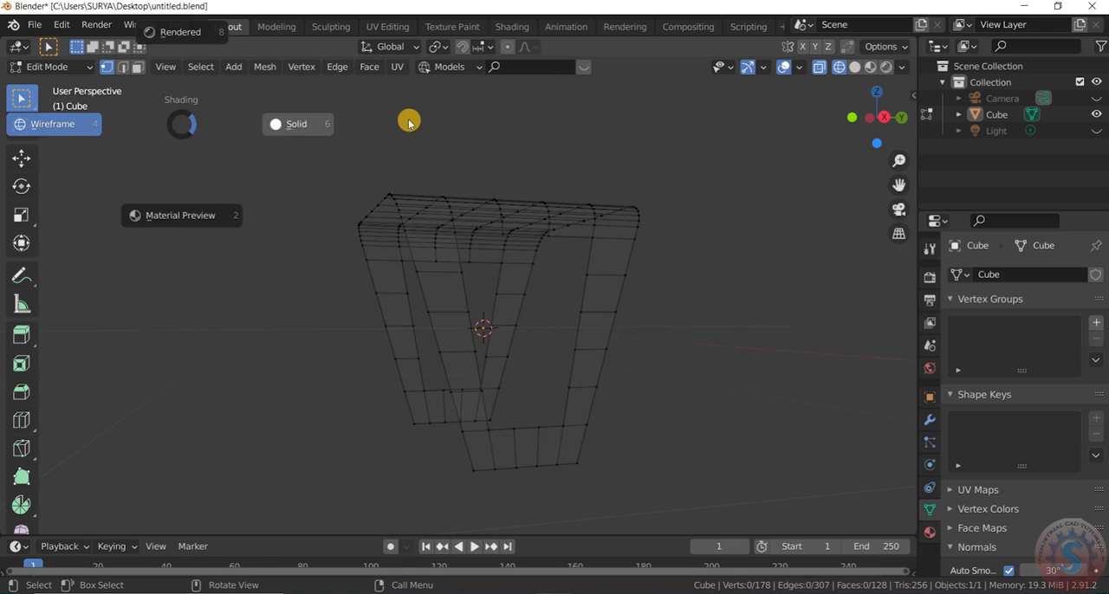
left_click(274, 130)
- Vertex-bevel the four inner corner vertices of both side openings with a width of about 0.0964 m and 3 segments
left_click_drag(869, 119, 798, 121)
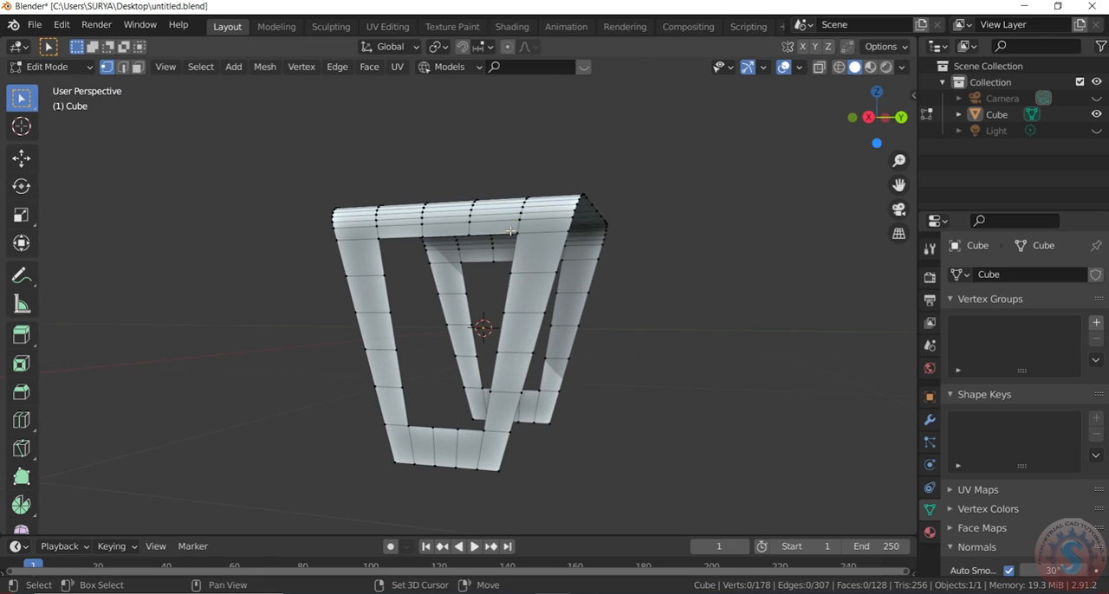
left_click(371, 241, "shift")
left_click(406, 422, "shift")
left_click(484, 428, "shift")
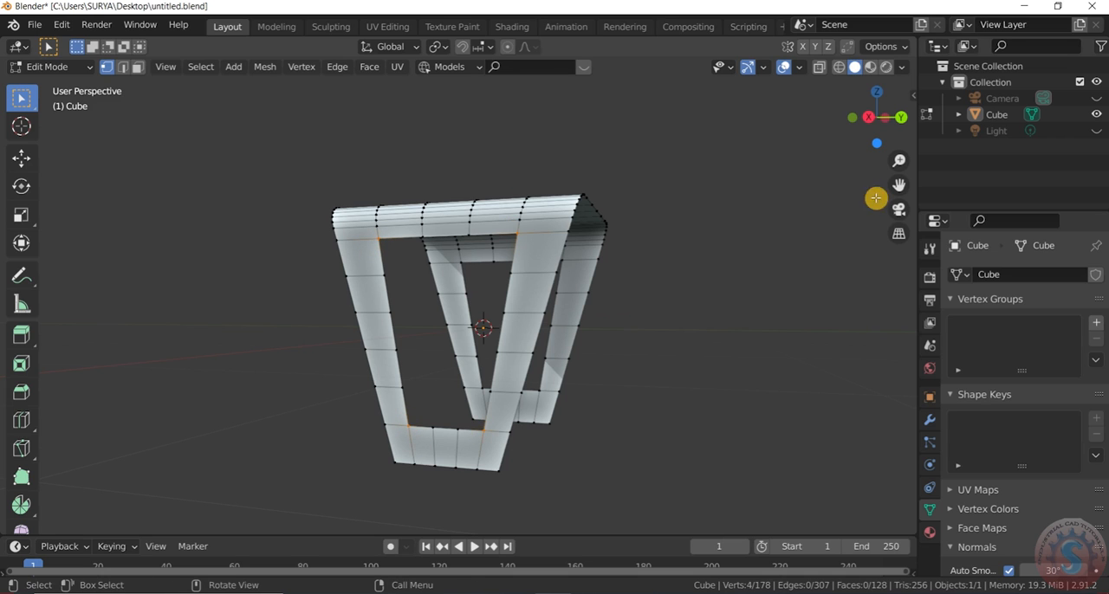
left_click_drag(876, 122, 829, 126)
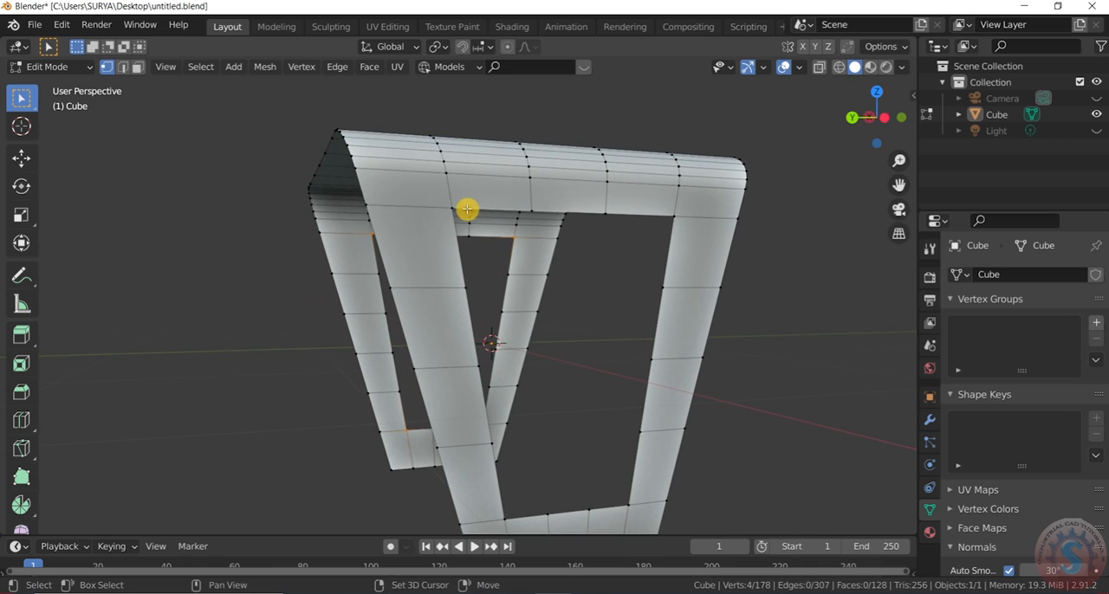
left_click(517, 236, "shift")
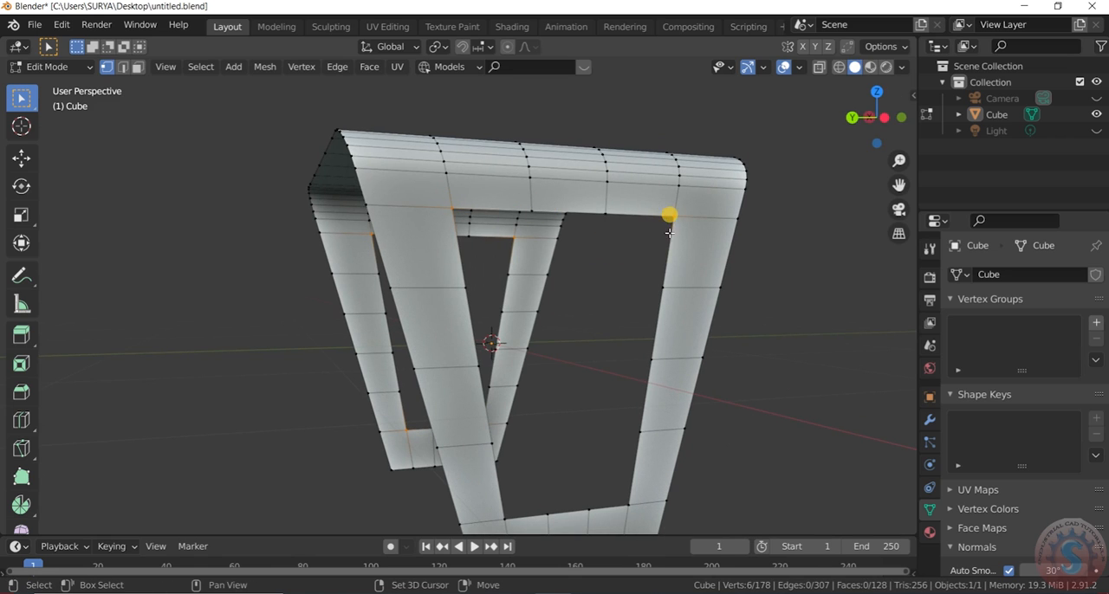
middle_click_drag(669, 232, 508, 440)
left_click(511, 419, "shift")
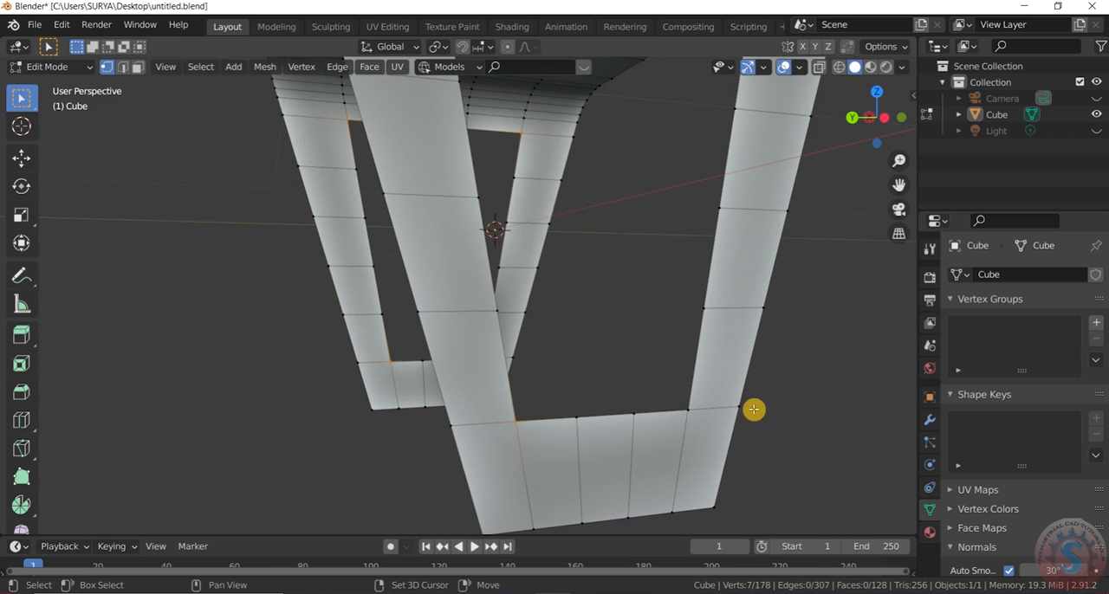
left_click(686, 402, "shift")
middle_click_drag(686, 402, 542, 384)
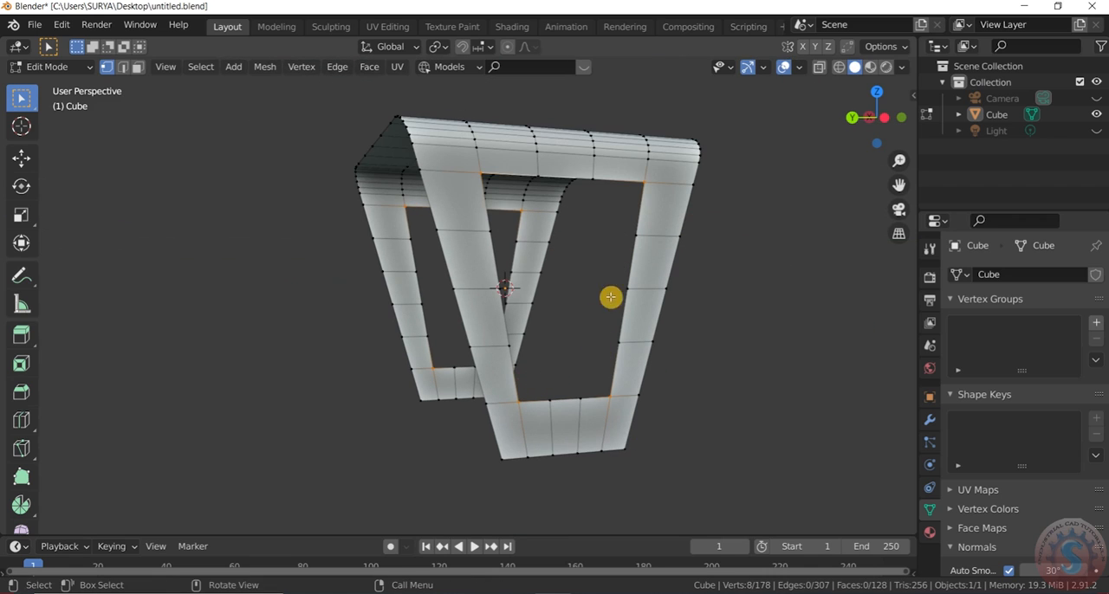
key("ctrl+b")
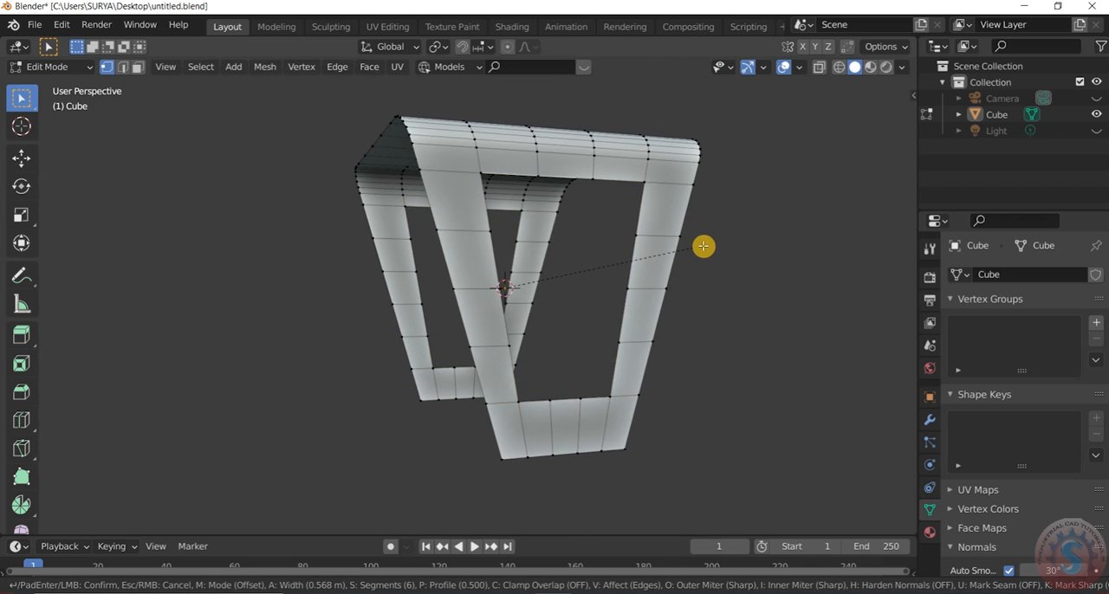
key("v")
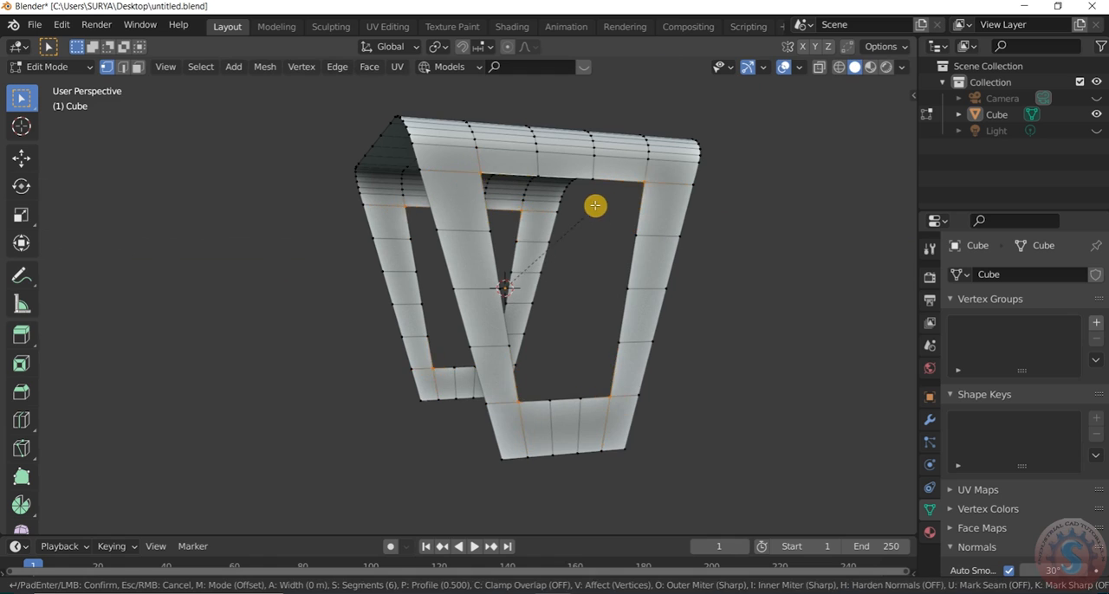
scroll(627, 193, "down", 3)
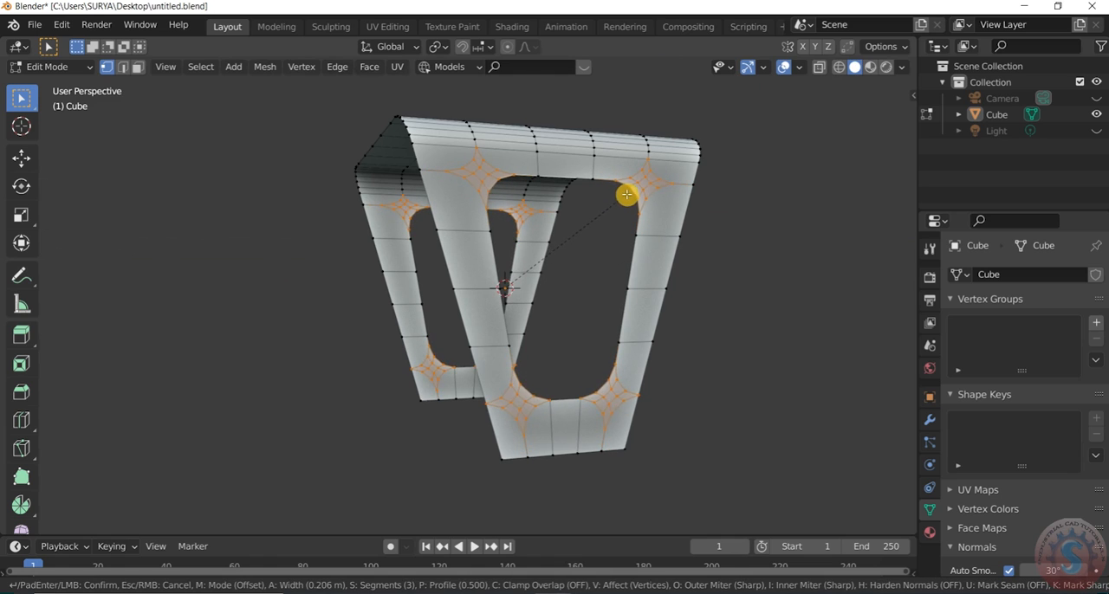
scroll(621, 199, "down", 2)
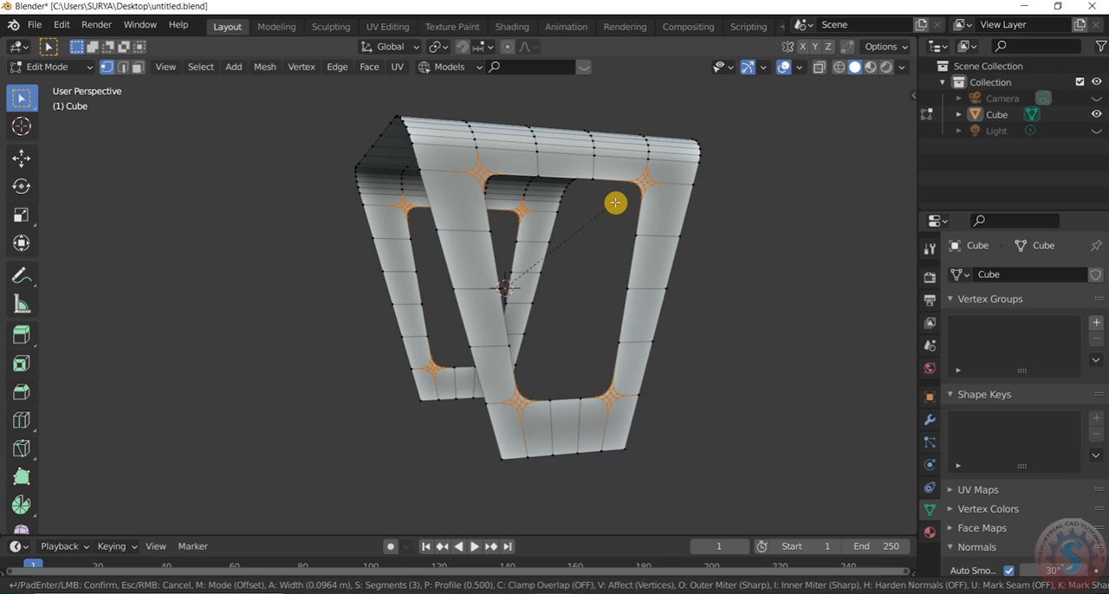
left_click(615, 202)
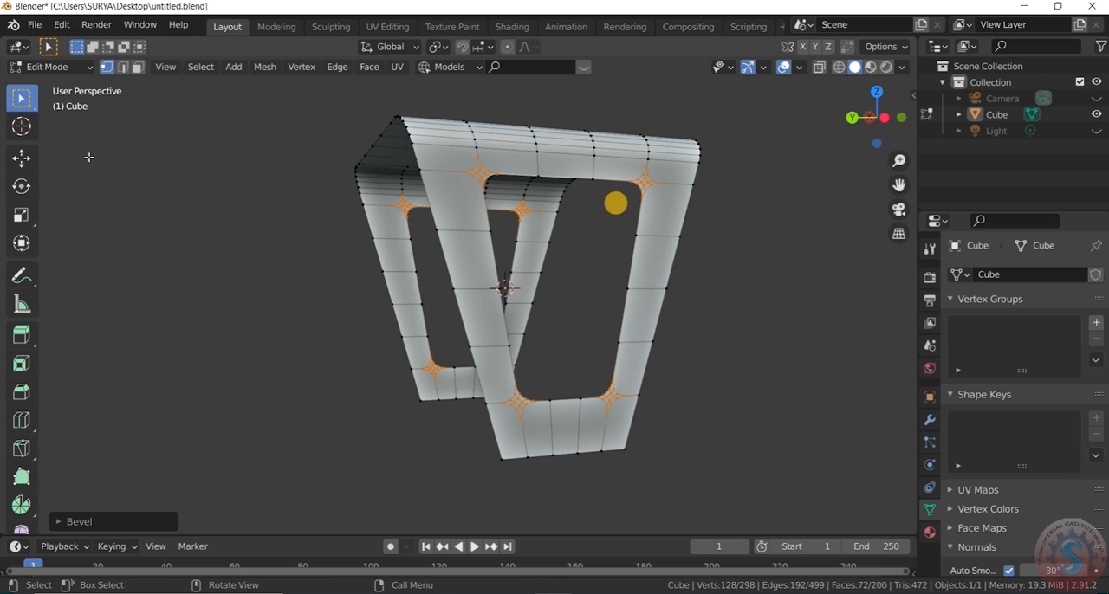
- Inspect the table's rounded side openings in Object Mode from several angles, and return to Edit Mode
left_click(49, 67)
left_click(43, 78)
scroll(485, 232, "down", 4)
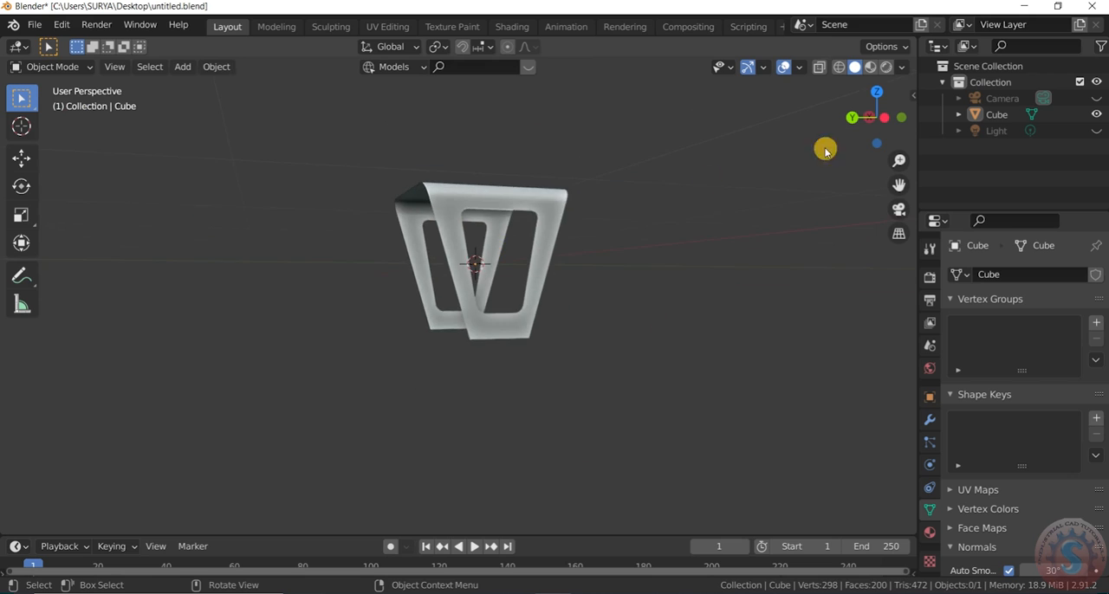
left_click_drag(880, 118, 776, 126)
left_click(780, 68)
left_click(781, 67)
mouse_move(888, 127)
left_mouse_down()
mouse_move(857, 117)
mouse_move(917, 52)
mouse_move(885, 79)
mouse_move(869, 118)
left_mouse_up()
left_click(784, 67)
left_click(784, 66)
left_click(54, 67)
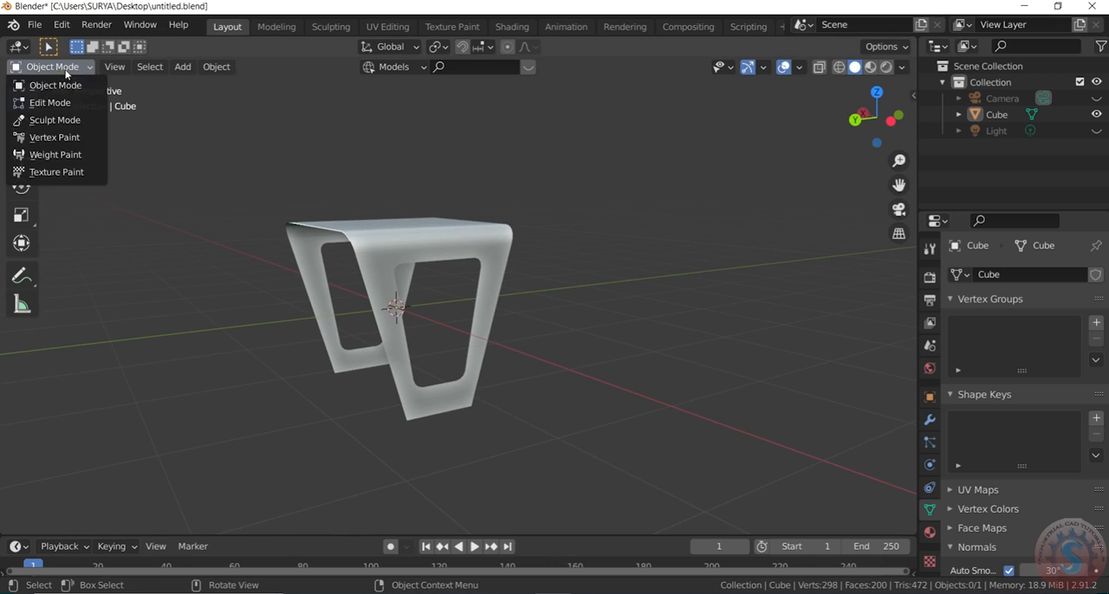
left_click(55, 101)
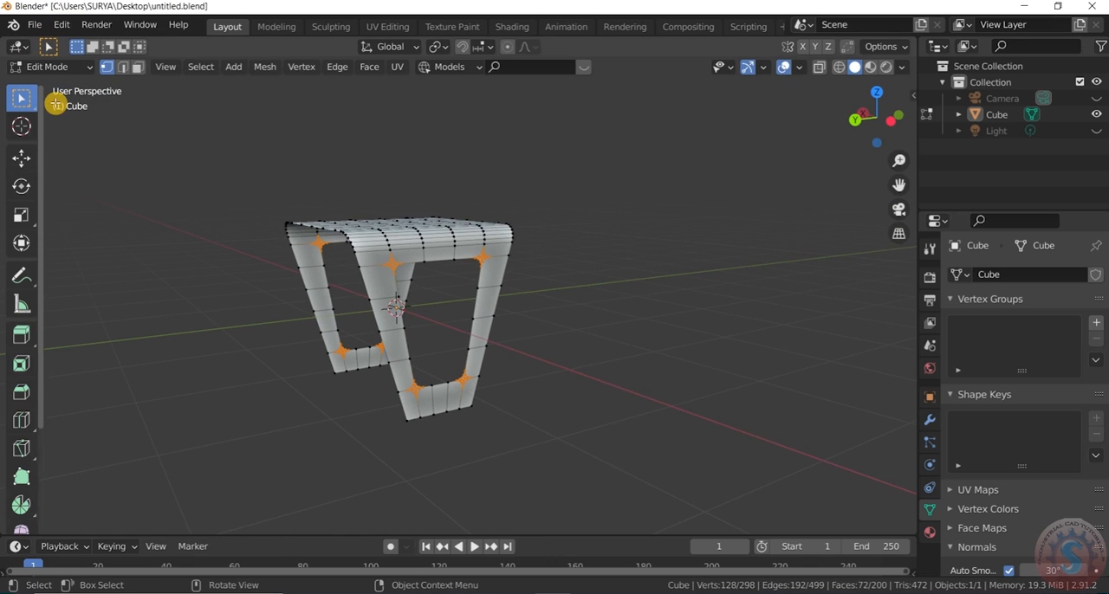
- Examine the table's rounded openings up close in Edit Mode and its smooth shading in Object Mode from several angles
left_click(652, 227)
scroll(413, 444, "up", 3)
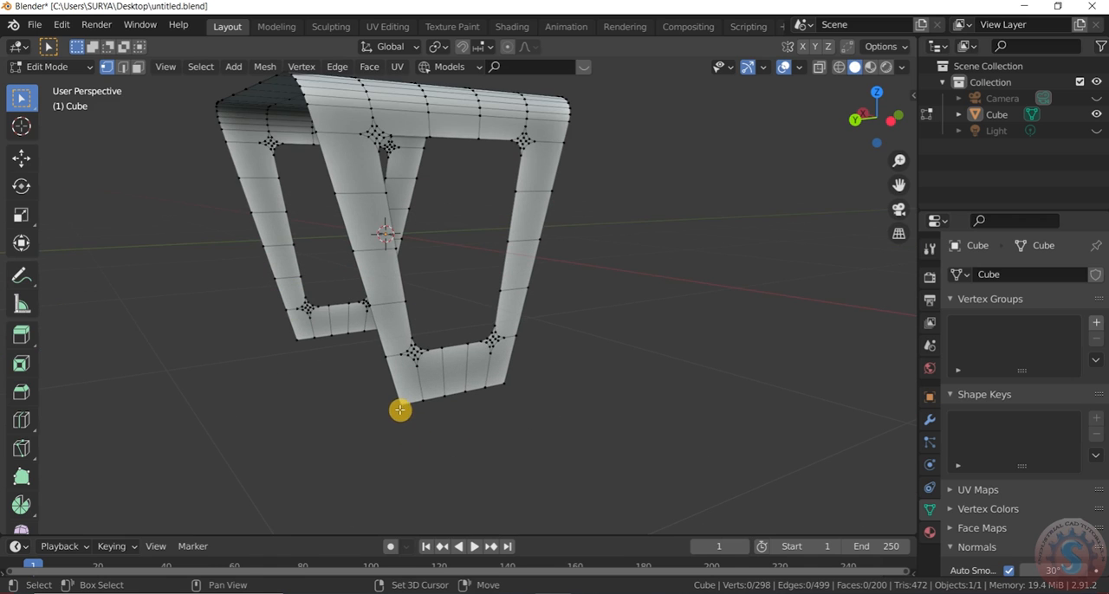
scroll(468, 383, "down", 3)
left_click_drag(863, 119, 667, 268)
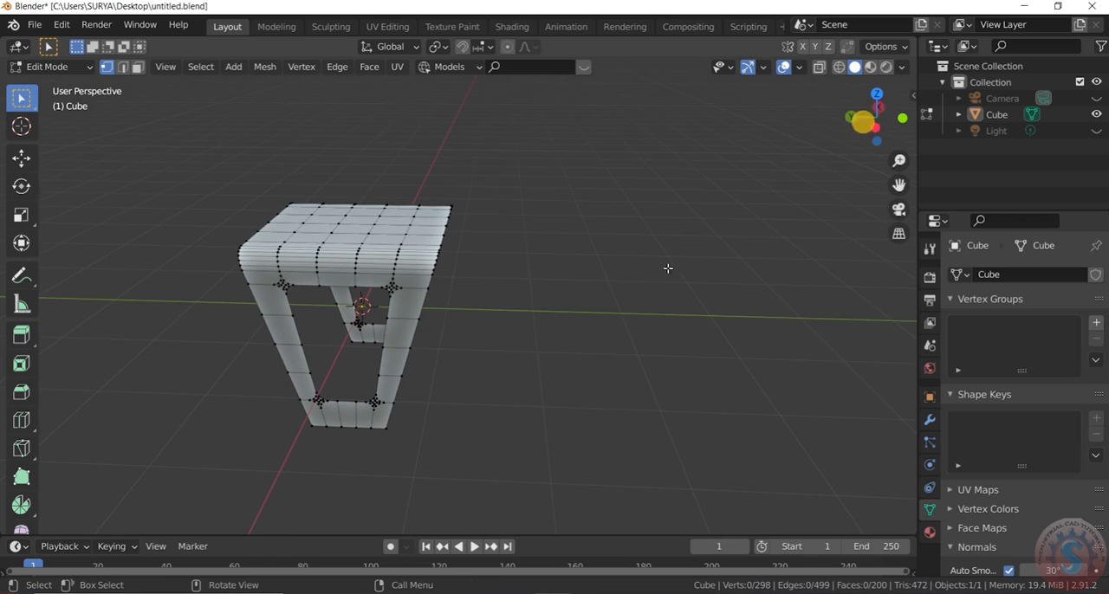
left_click(54, 67)
left_click(51, 83)
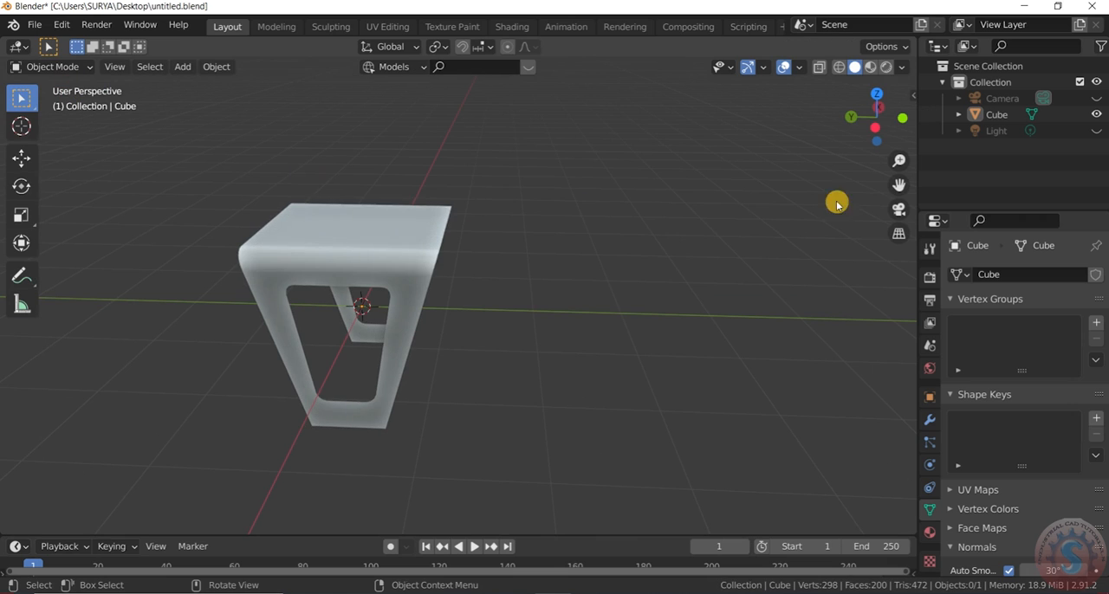
left_click_drag(876, 111, 906, 408)
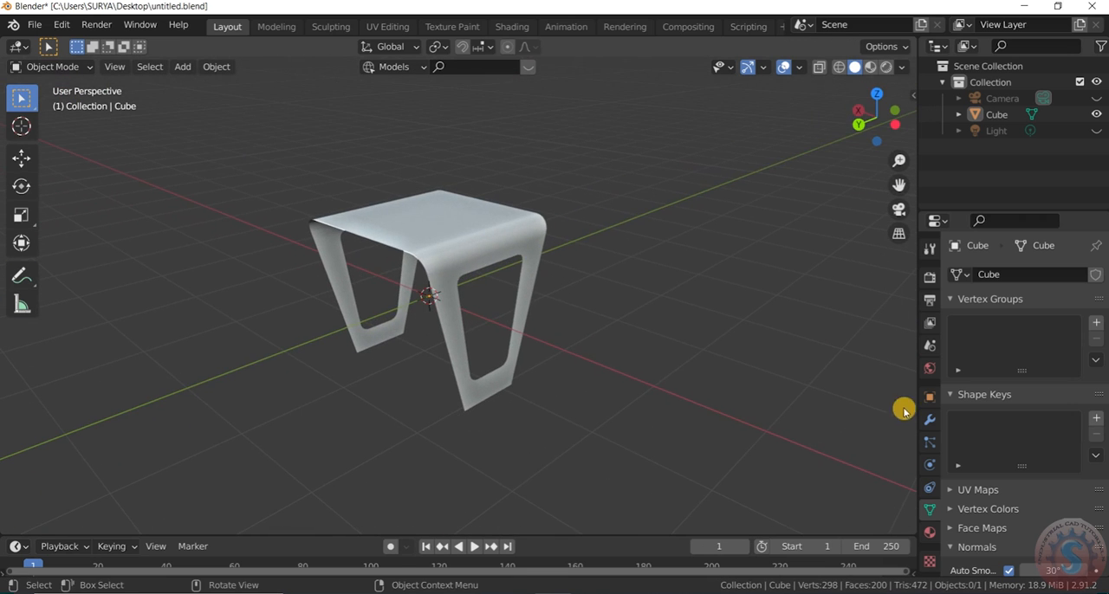
- Return to Edit Mode and add a centered loop cut through the second of the tabletop's five columns, running between the two side panels
left_click(85, 68)
left_click(82, 102)
left_click_drag(849, 130, 856, 128)
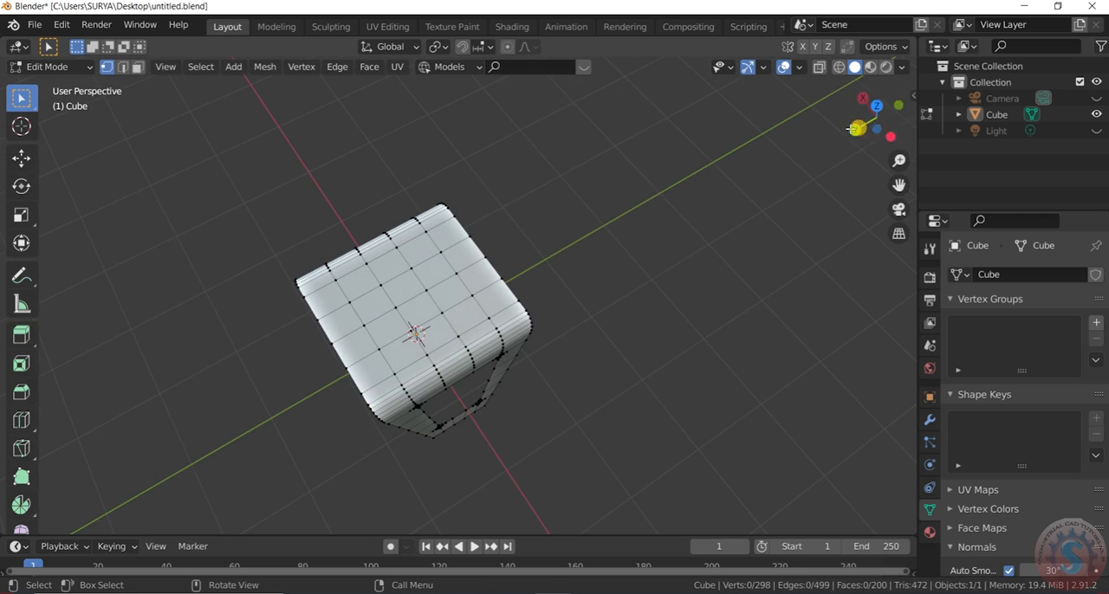
scroll(396, 329, "up", 2)
key("ctrl+r")
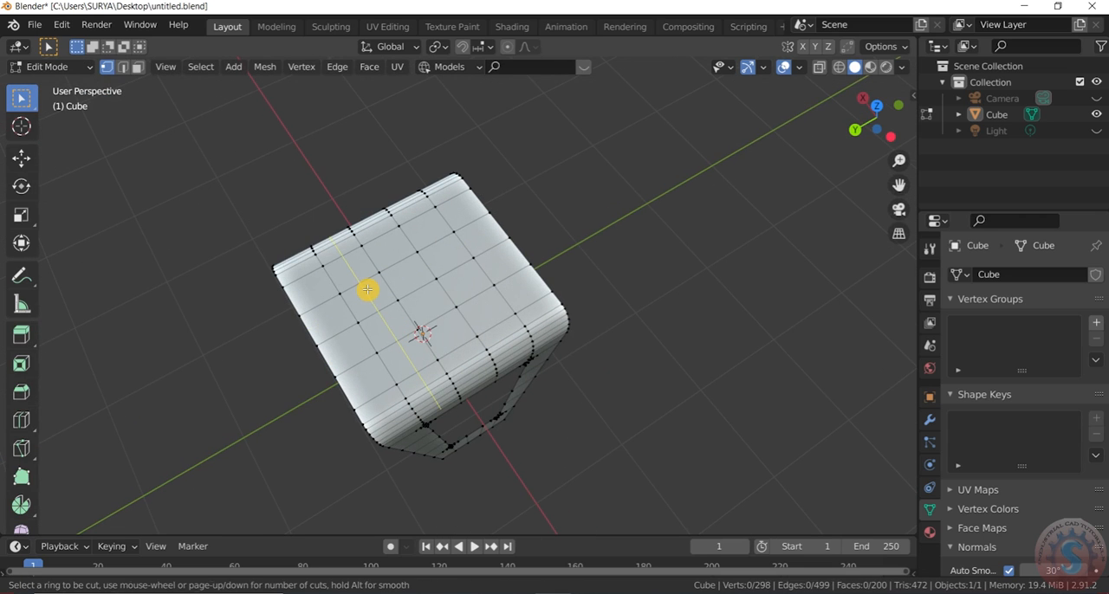
scroll(367, 289, "up", 1)
left_click(368, 289)
right_click(367, 290)
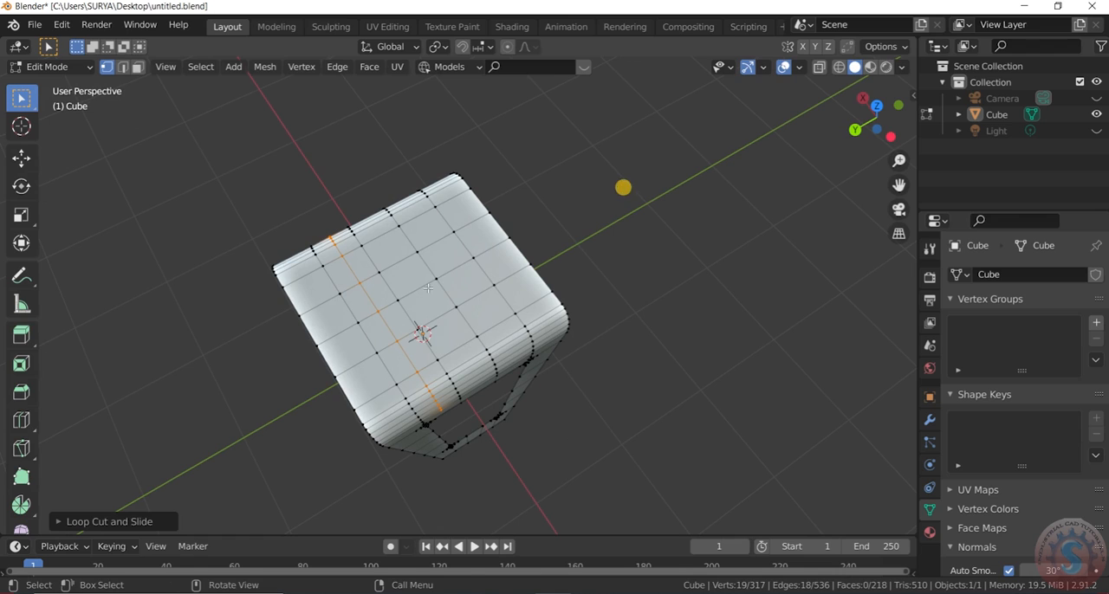
left_click(715, 199)
- Add centered loop cuts through the third and fourth columns of the tabletop, parallel to the previous cut
key("ctrl+r")
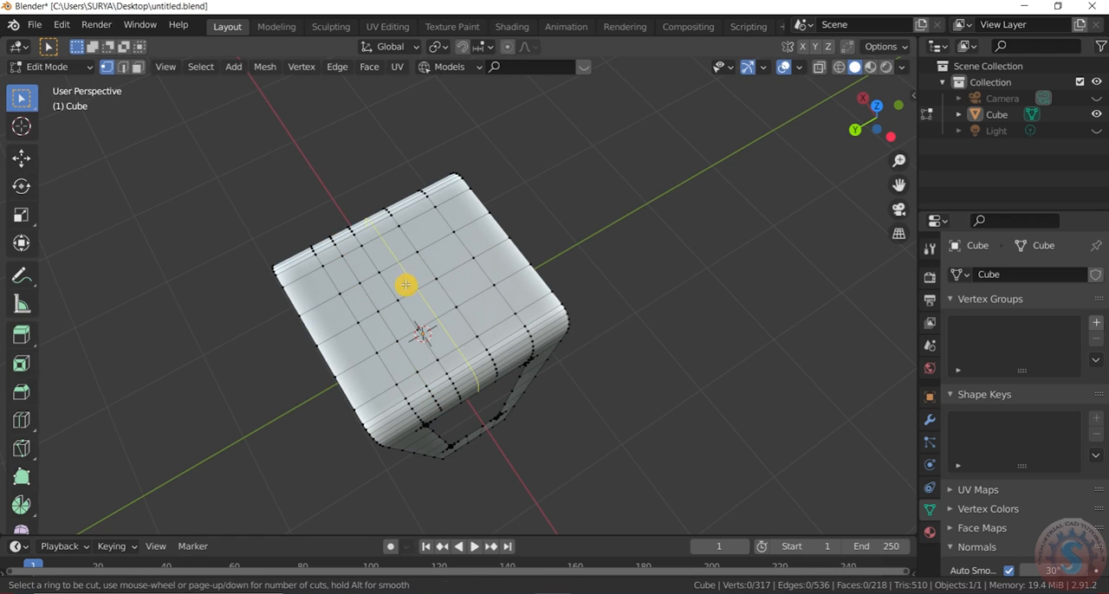
left_click(406, 285)
right_click(406, 285)
left_click(574, 193)
key("ctrl+r")
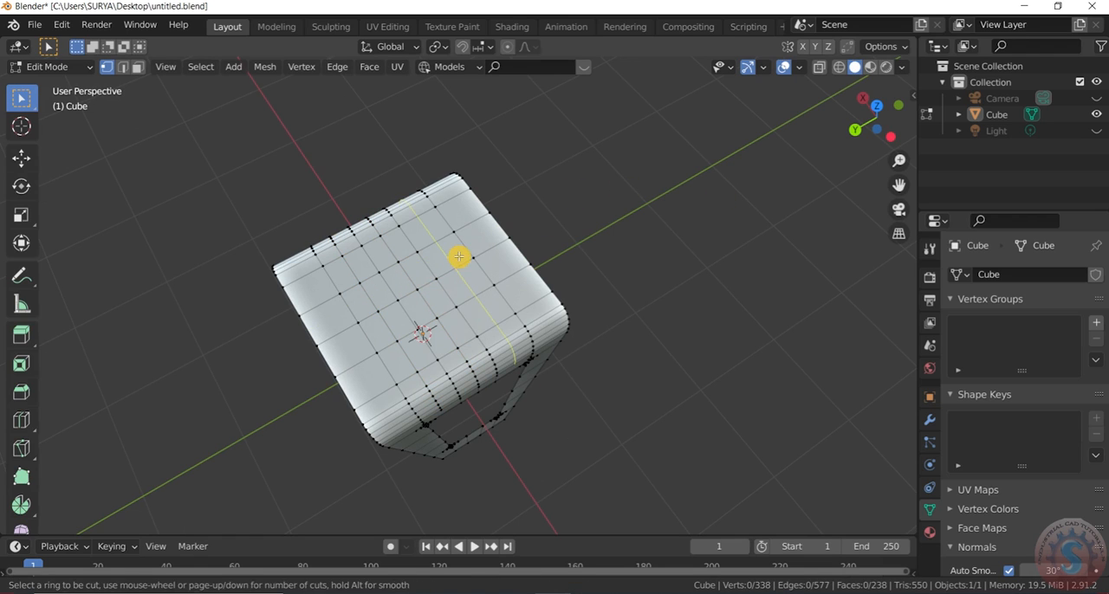
left_click(458, 257)
right_click(458, 256)
left_click(591, 193)
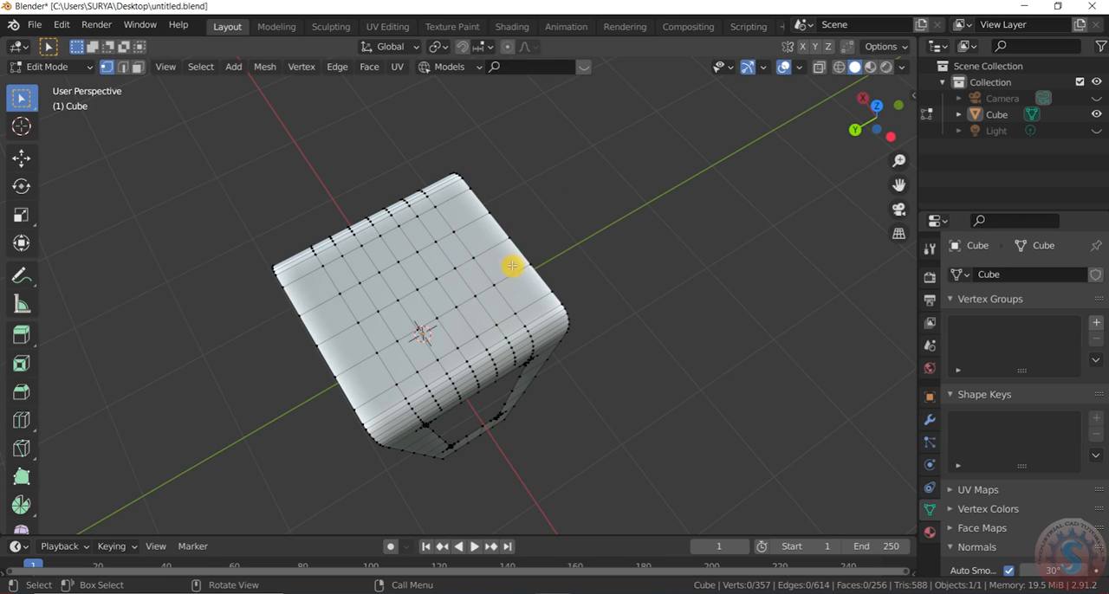
- Add a centered loop cut through the tabletop's first outer column, parallel to the other three cuts
left_click_drag(869, 128, 850, 70)
left_click(319, 259)
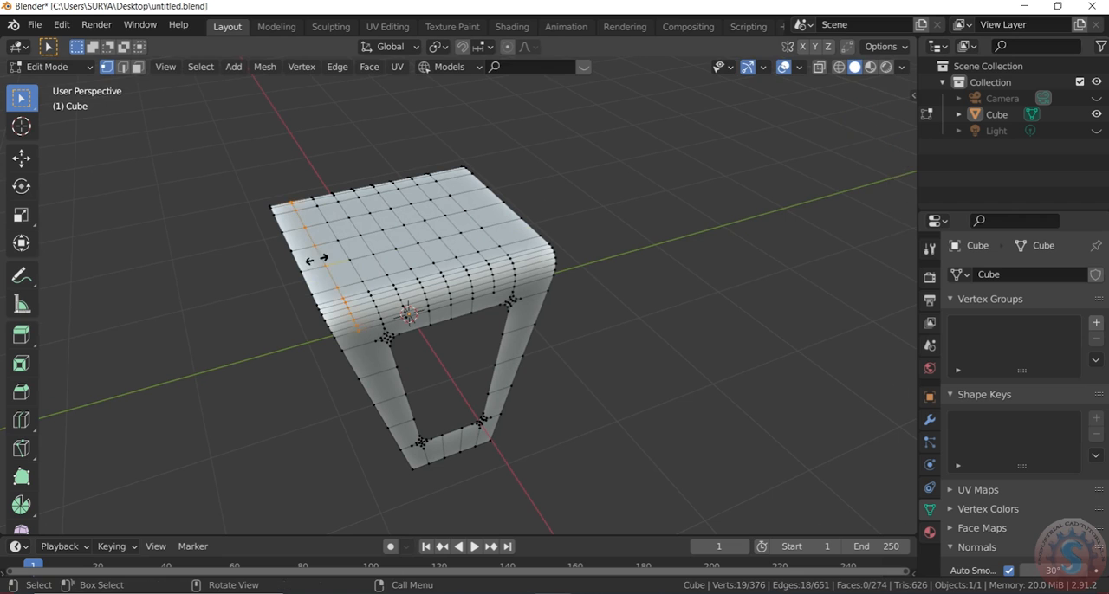
right_click(309, 255)
middle_click_drag(318, 218, 323, 230)
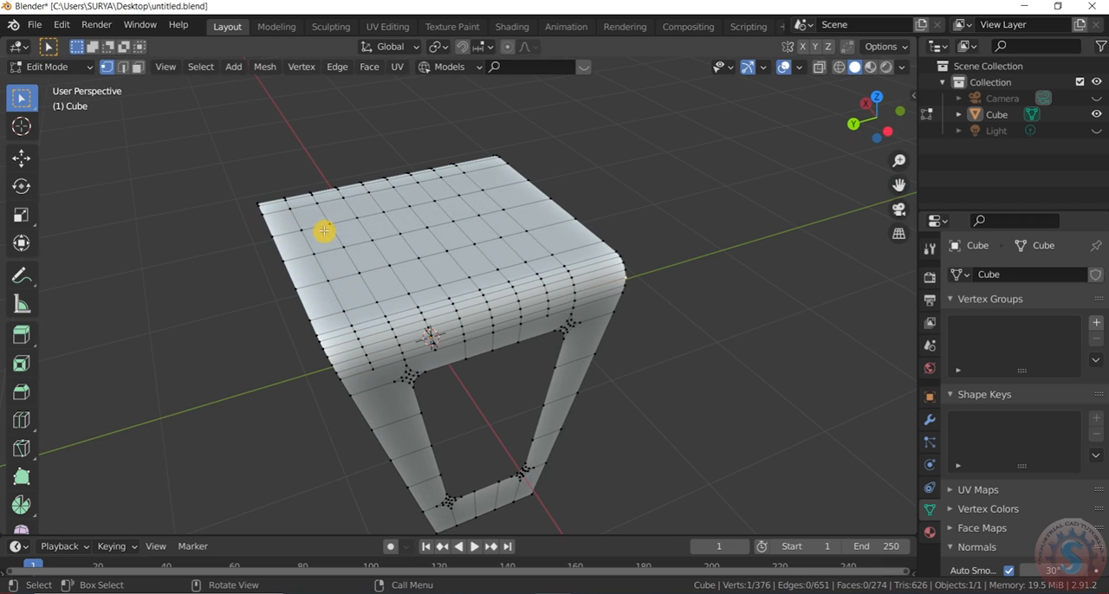
- Use face selection to select four alternating strips of four faces each on the tabletop
left_click_drag(870, 130, 861, 121)
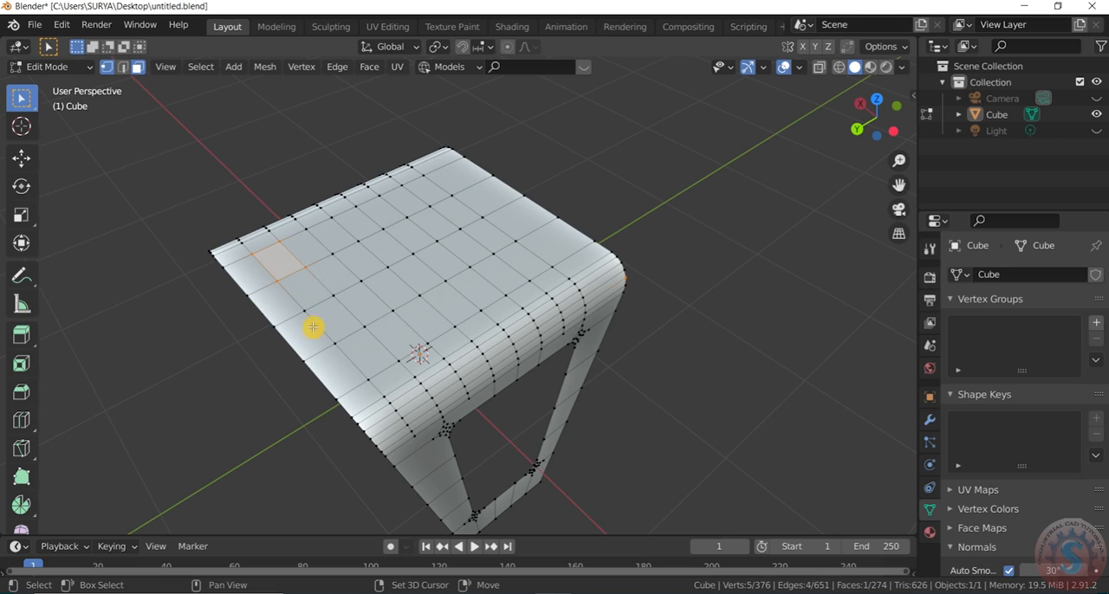
left_click(52, 67)
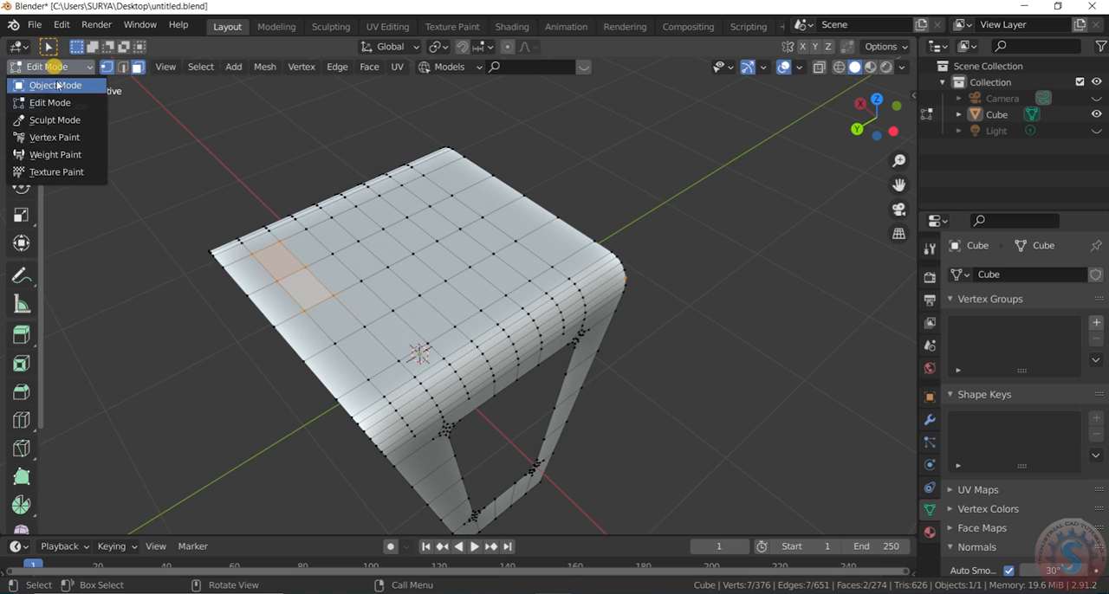
left_click(61, 84)
left_click(71, 74)
left_click(63, 101)
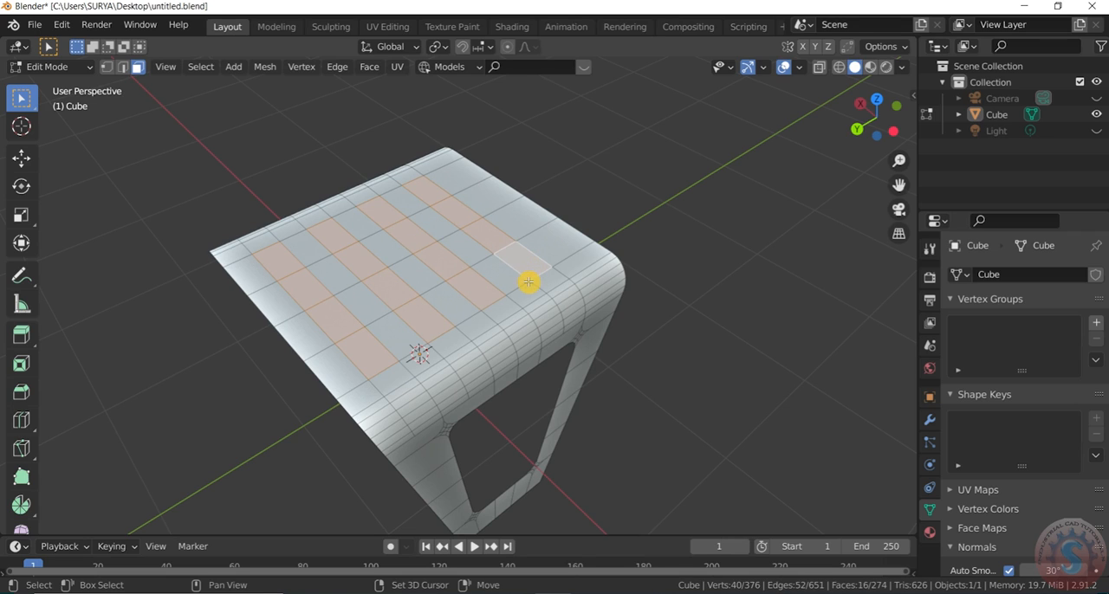
- Extrude the four selected strips upward and scale their top faces to about 0.57 along the global X axis
key("e")
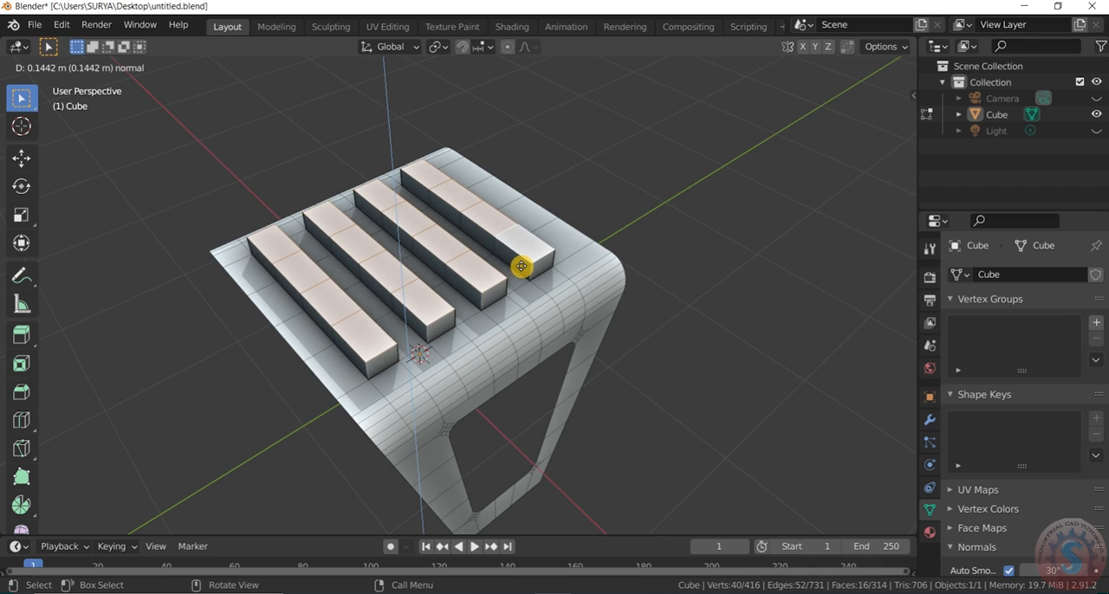
left_click(526, 265)
key("s")
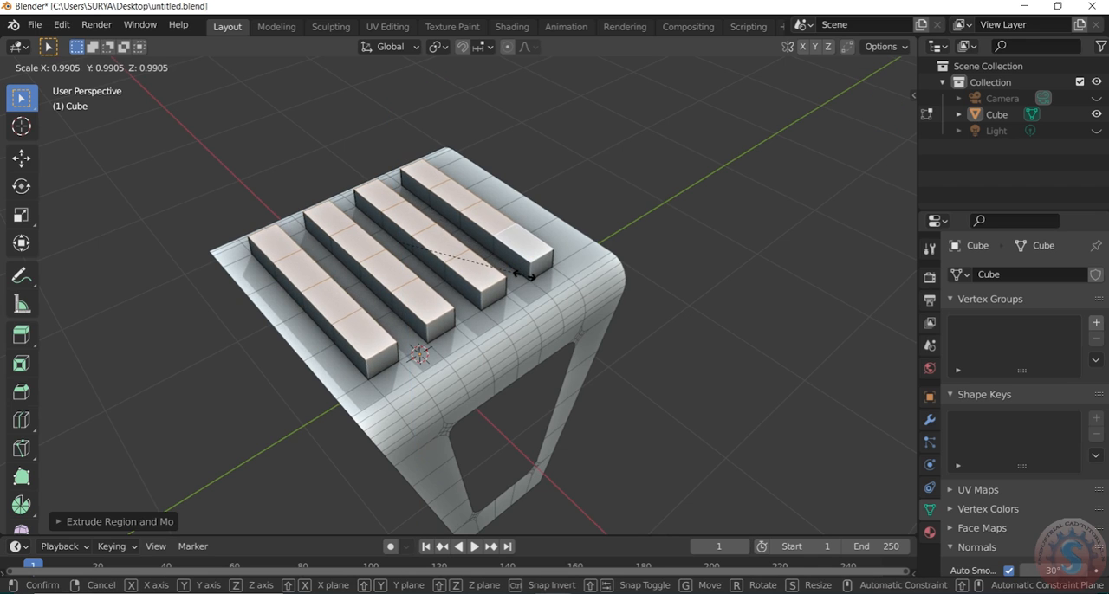
key("x")
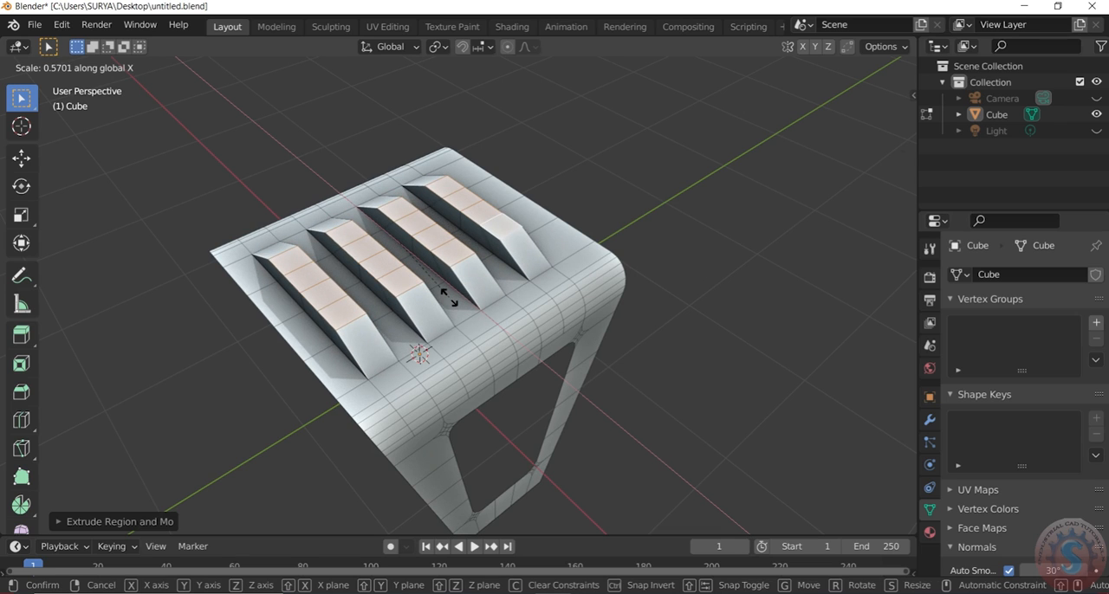
left_click(449, 297)
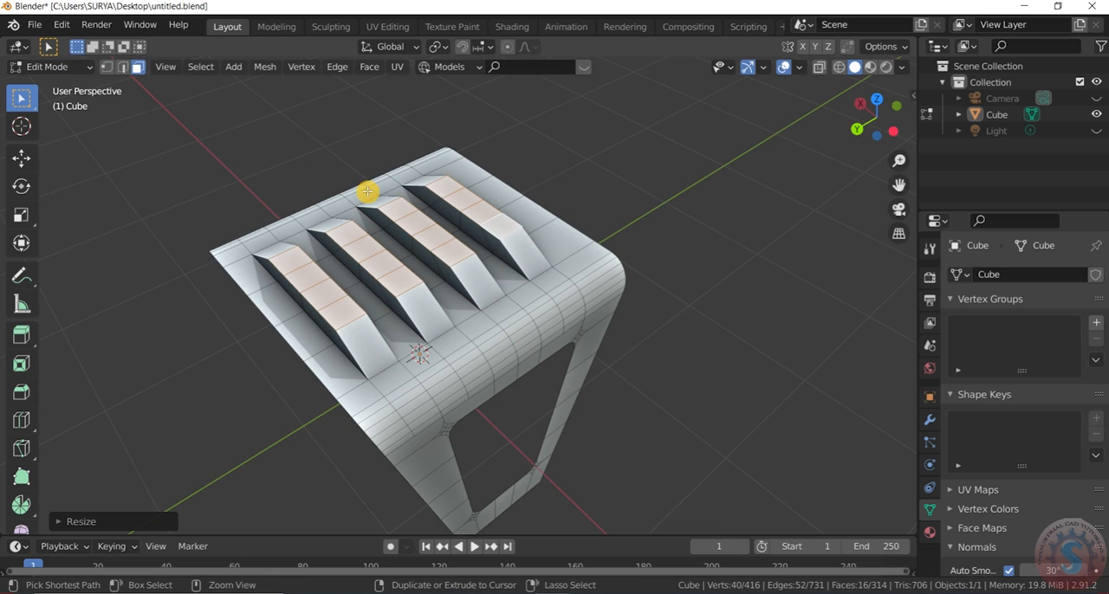
- Bevel the top-face edges of the four raised strips with a width of about 0.0247 m and 6 segments
key("ctrl+b")
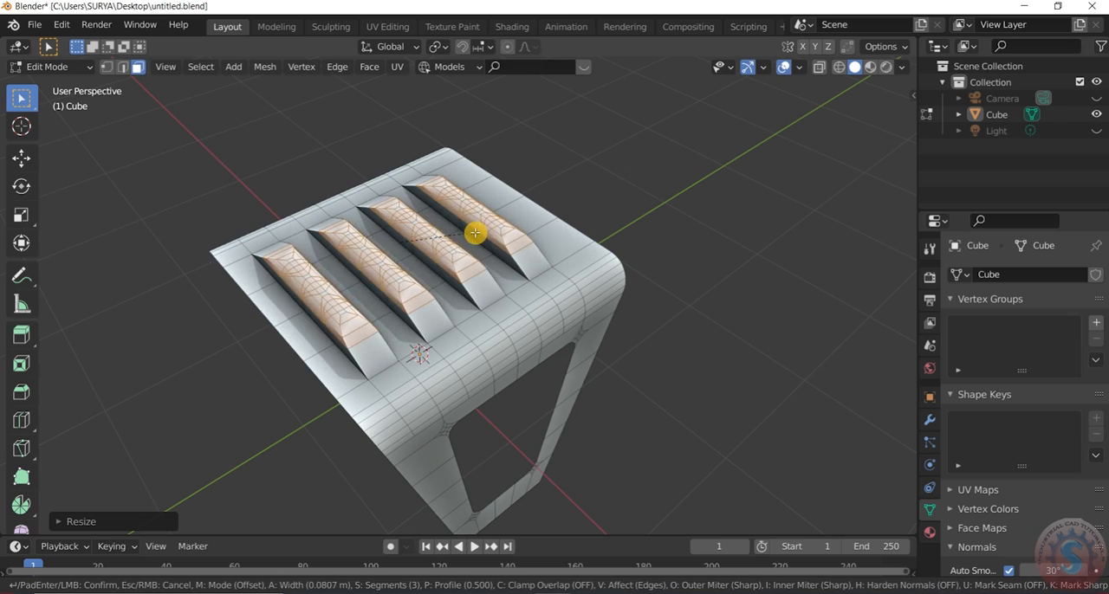
scroll(468, 233, "up", 1)
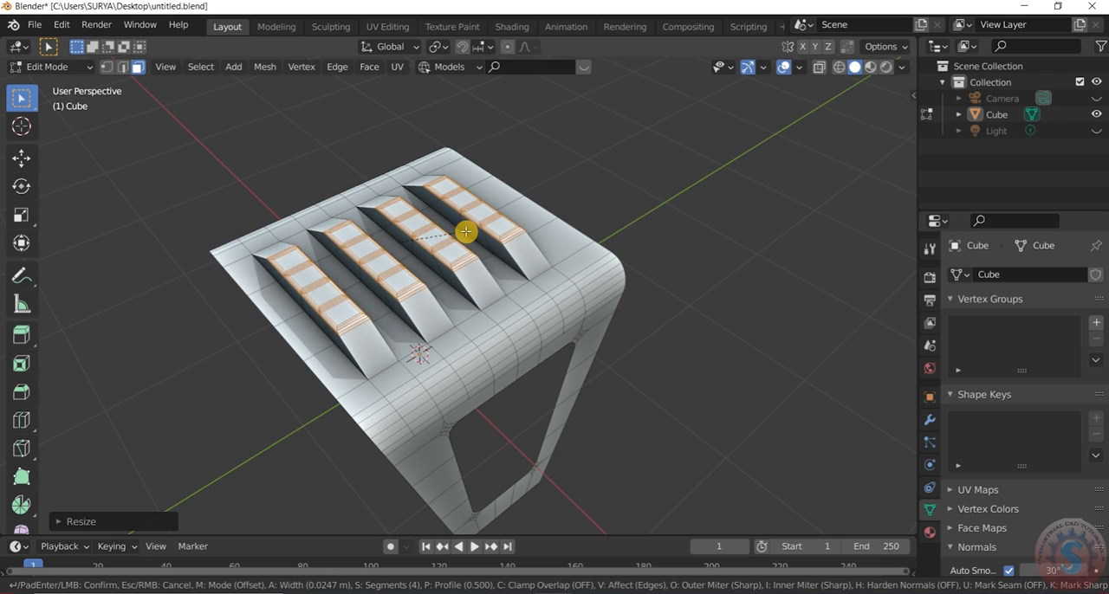
left_click(466, 231)
left_click(69, 522)
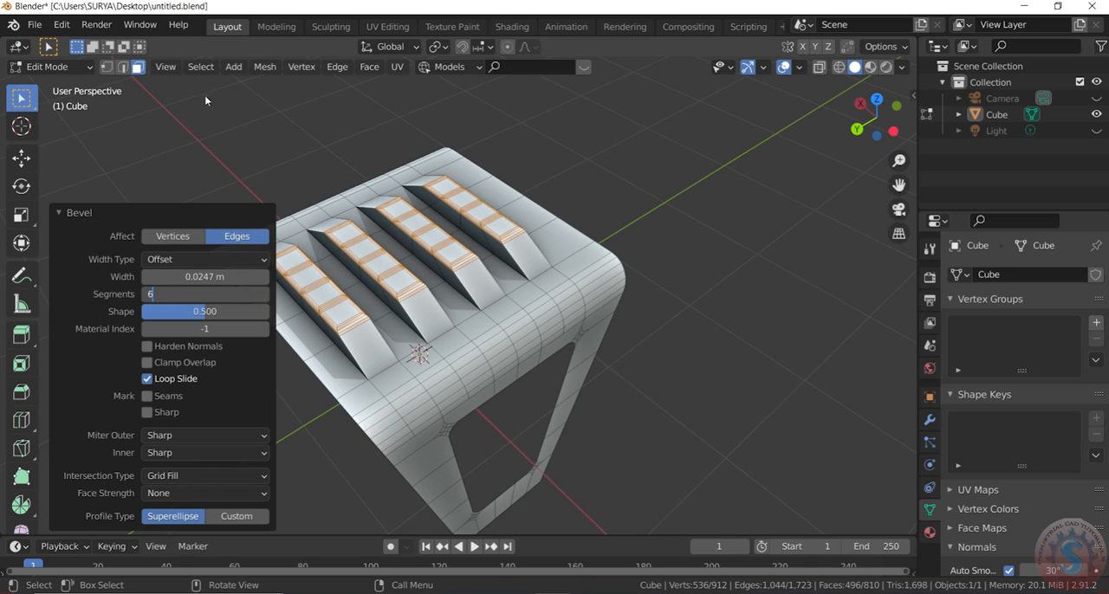
- Examine the beveled strips and the whole table in Object Mode from several angles
left_click(49, 67)
left_click(77, 84)
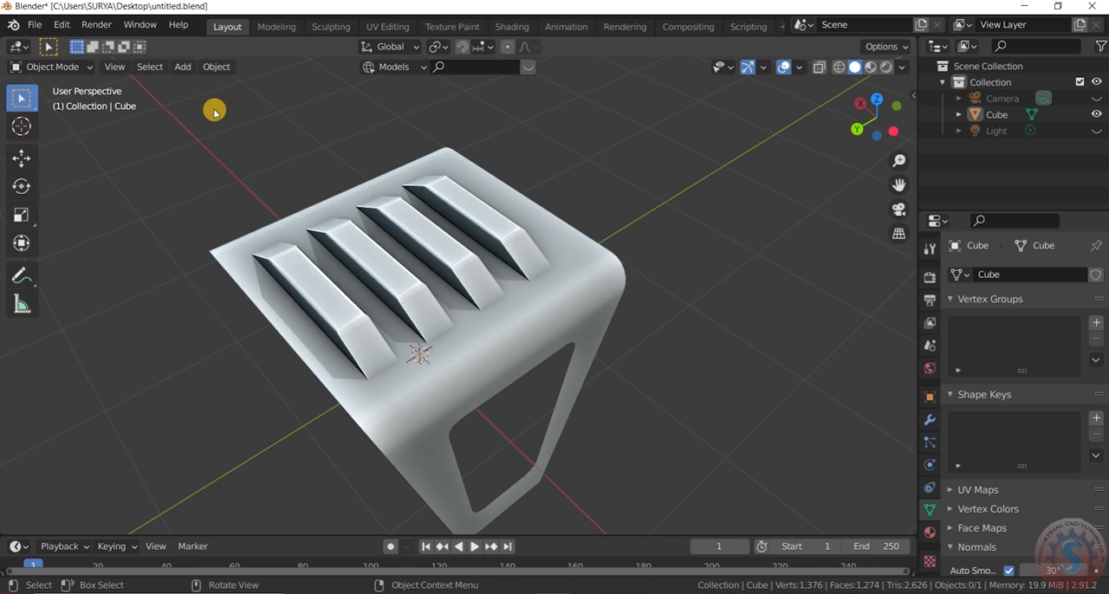
left_click_drag(877, 117, 842, 130)
left_click(52, 66)
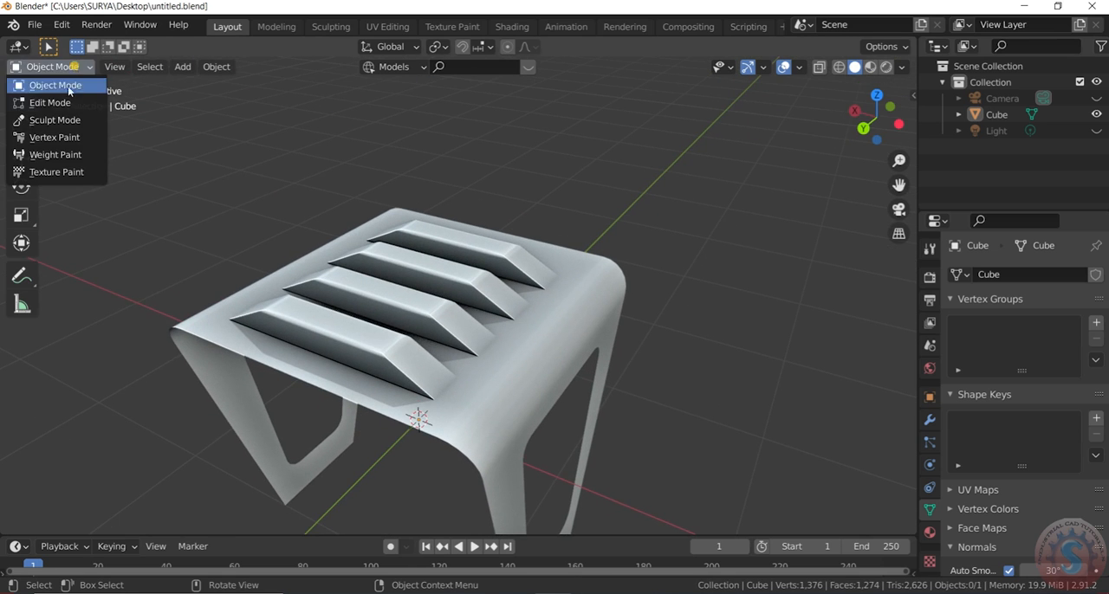
left_click(67, 103)
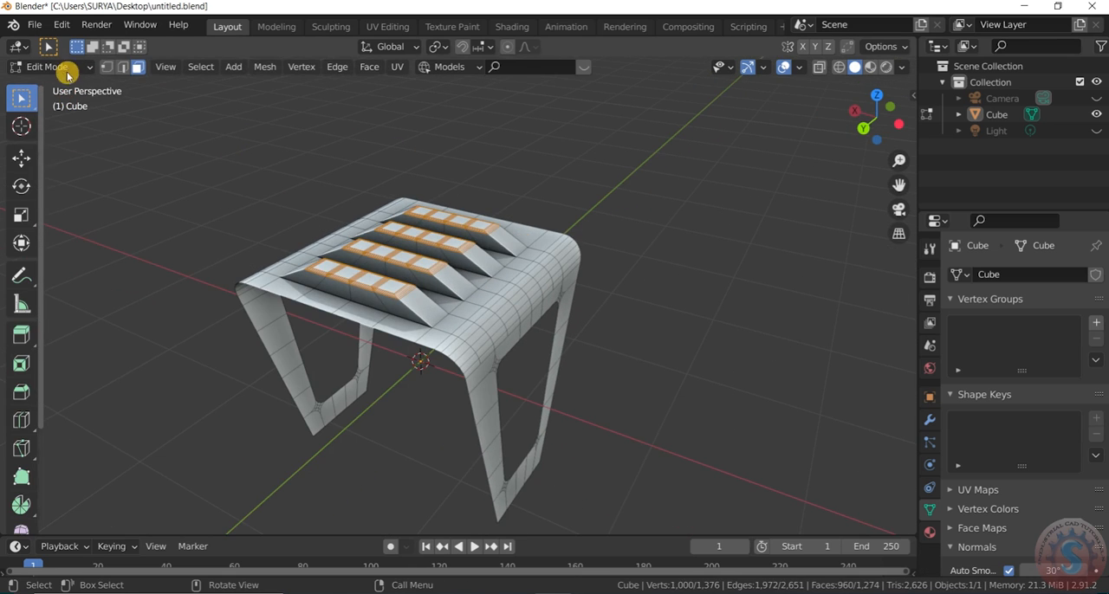
left_click(52, 66)
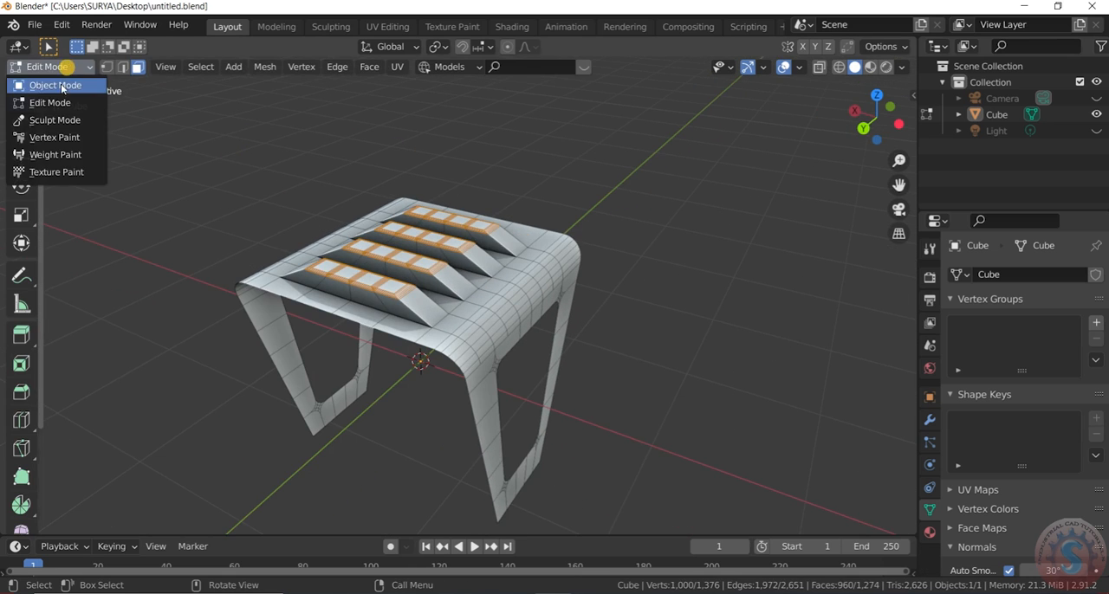
left_click(53, 85)
left_click(534, 267)
left_click_drag(861, 119, 799, 93)
left_click(802, 174)
scroll(804, 174, "down", 2)
mouse_move(873, 132)
left_mouse_down()
mouse_move(823, 136)
mouse_move(944, 212)
mouse_move(870, 117)
mouse_move(942, 168)
mouse_move(879, 160)
mouse_move(875, 130)
left_mouse_up()
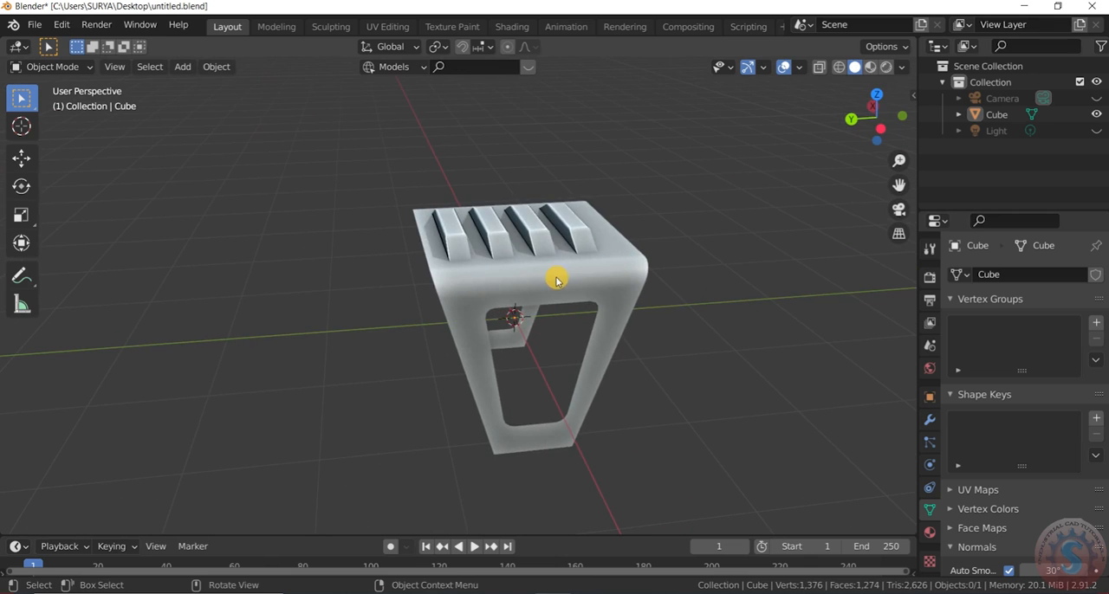
- Select the table and add a Subdivision Surface modifier to it
left_click(607, 286)
left_click(928, 422)
left_click(974, 274)
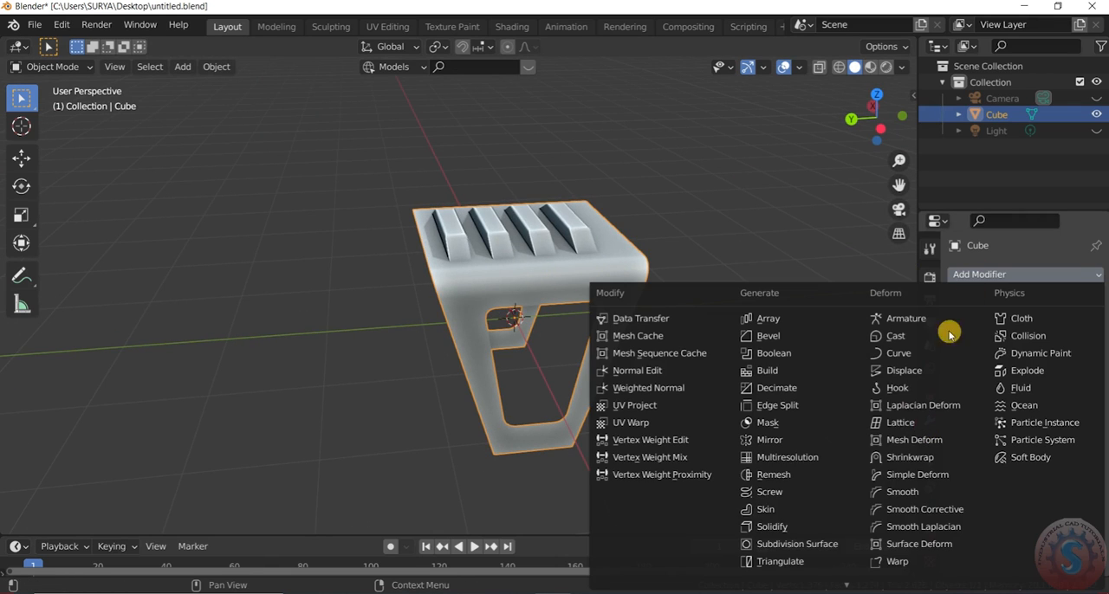
left_click(814, 542)
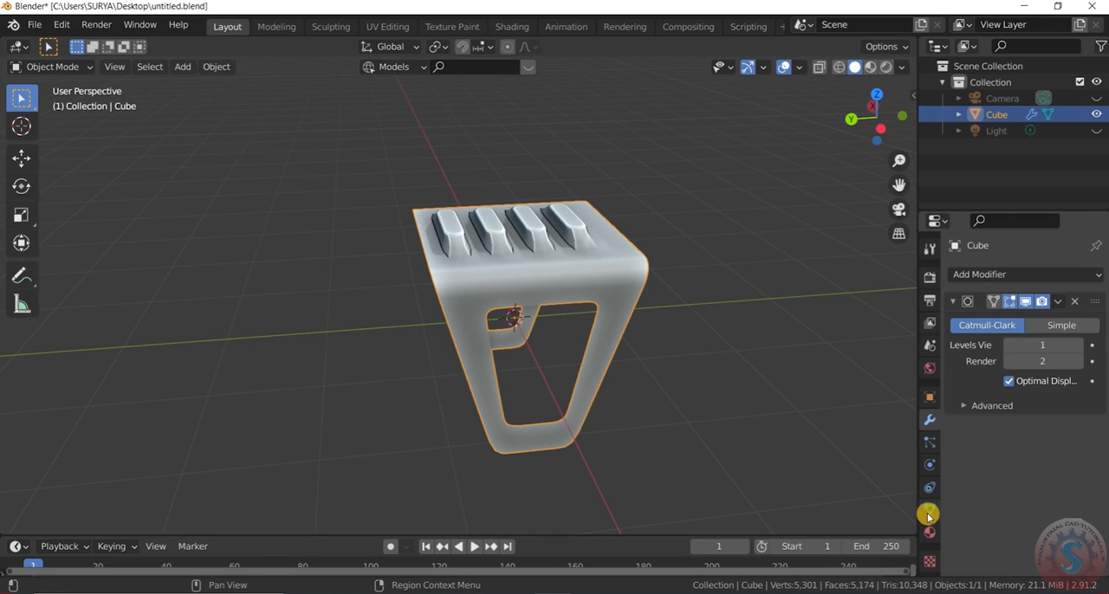
- Set the Subdivision Surface modifier's viewport level to 2
left_click(928, 515)
scroll(693, 344, "up", 2)
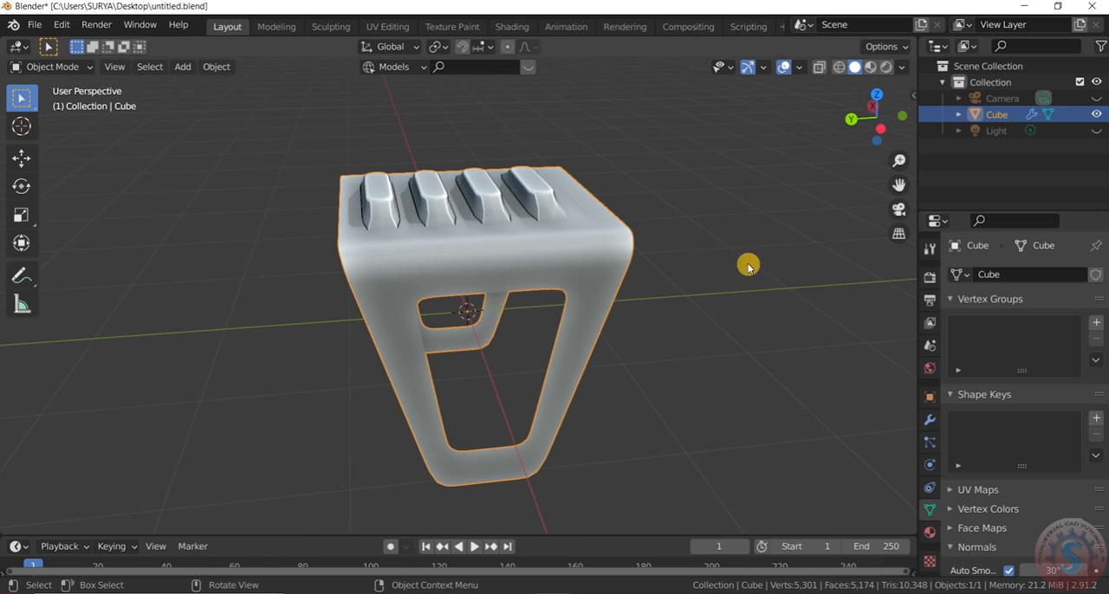
left_click(931, 421)
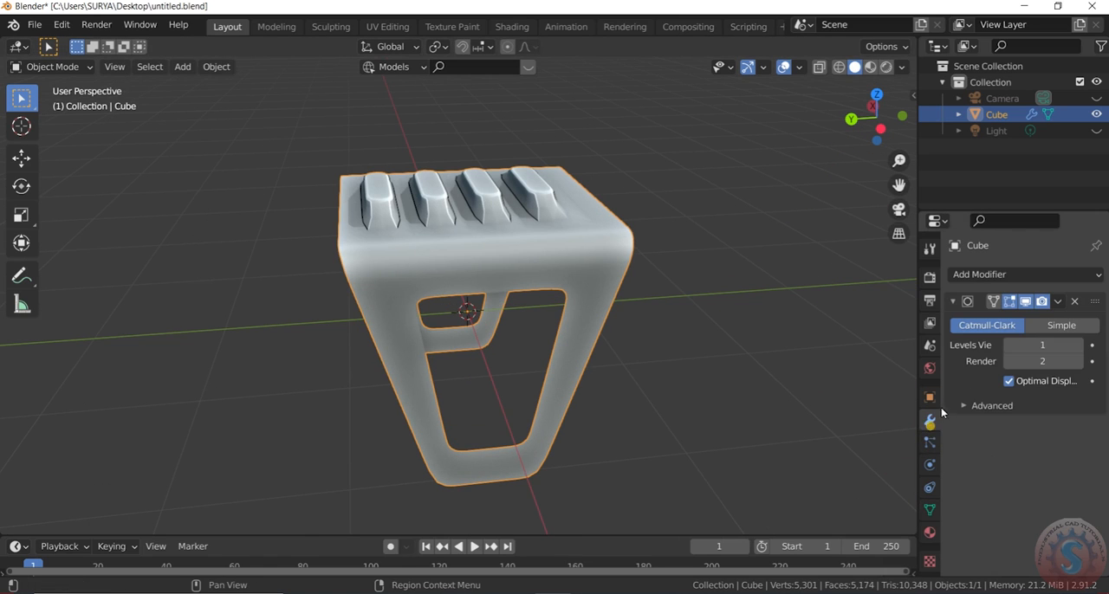
left_click_drag(882, 124, 927, 152)
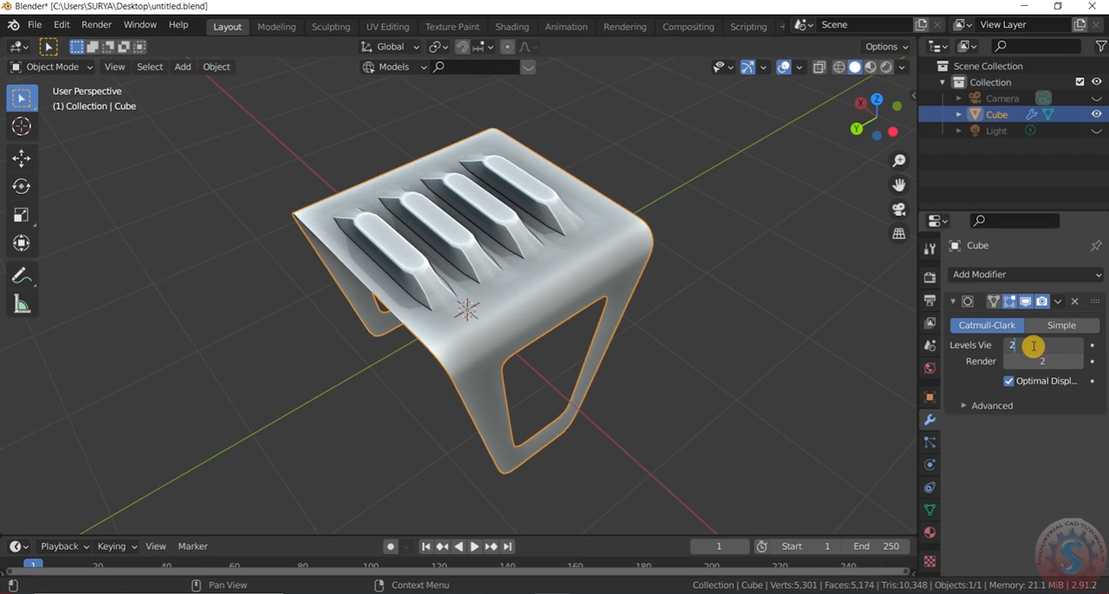
left_click(695, 257)
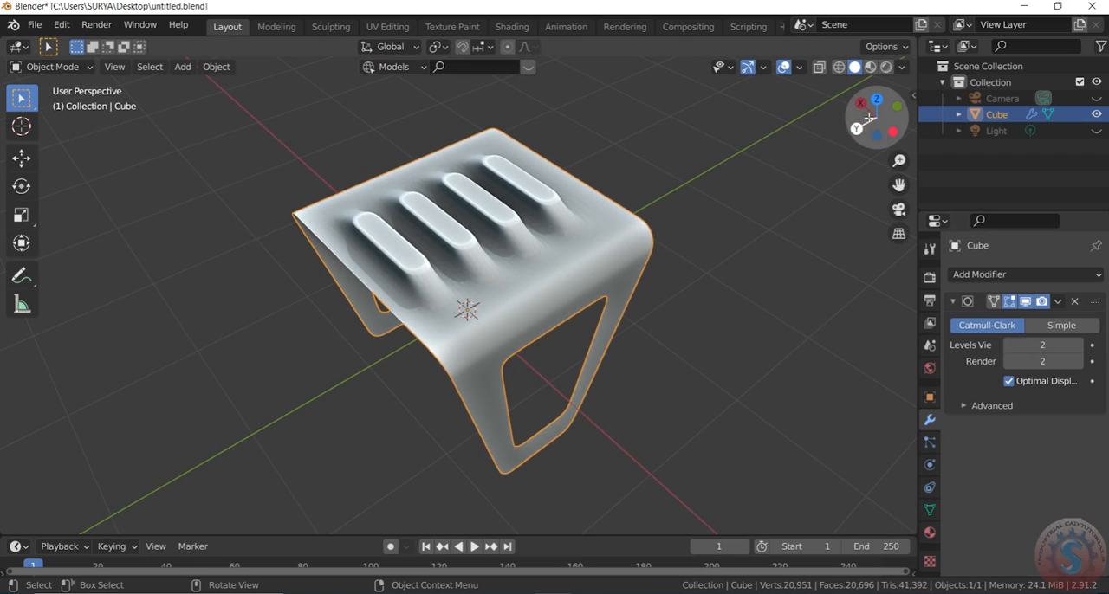
- In Edit Mode, add a loop cut across one sloped end of the four strips, slid fully to their top edge with factor -1
left_click_drag(866, 125, 869, 119)
left_click(74, 68)
left_click(68, 101)
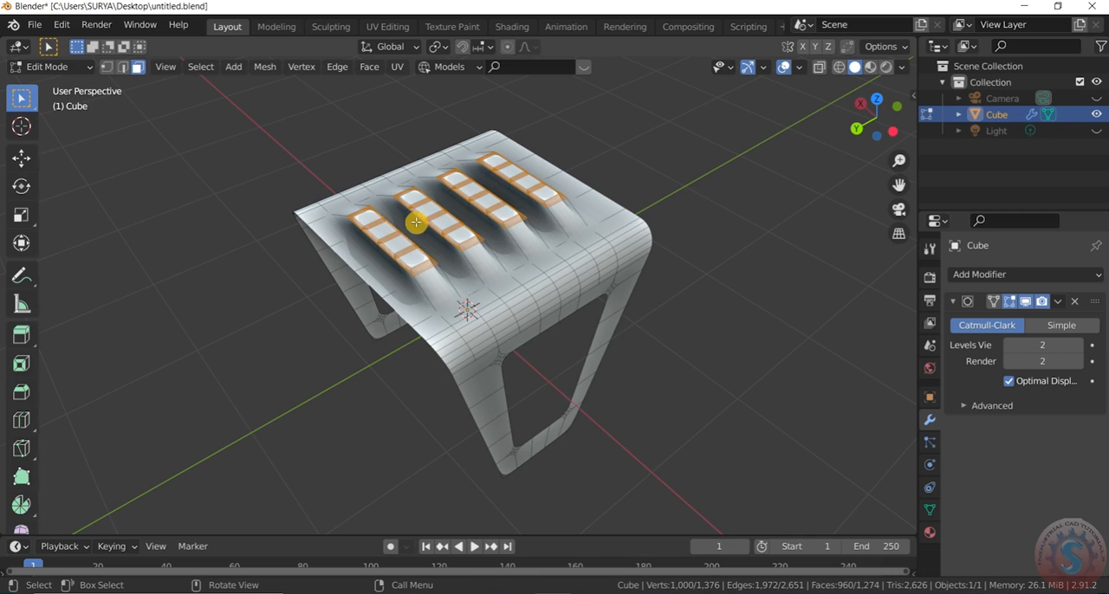
left_click(130, 262)
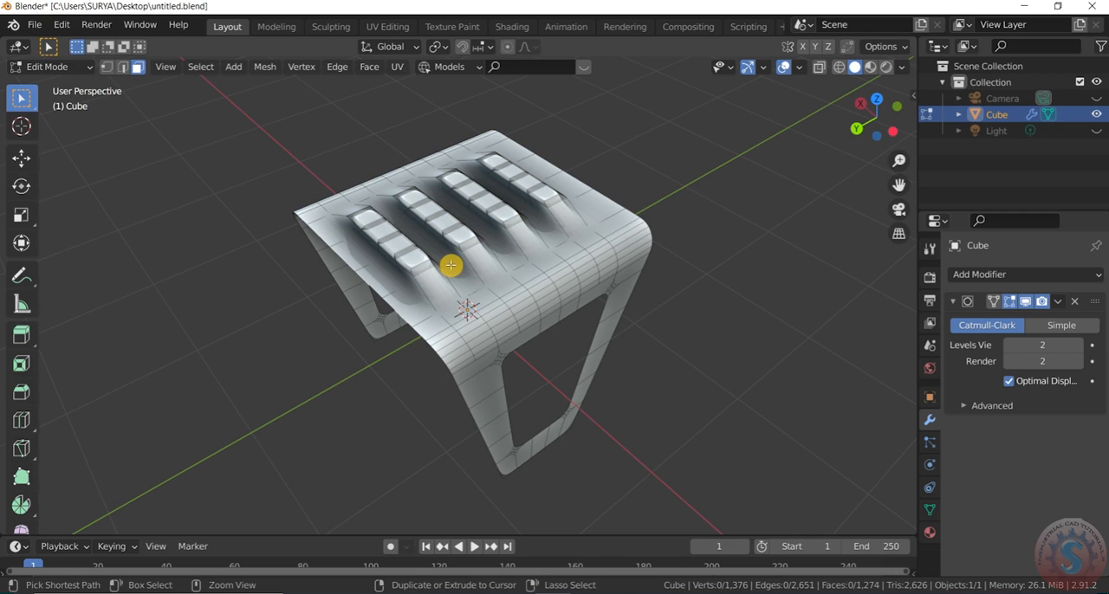
key("ctrl+r")
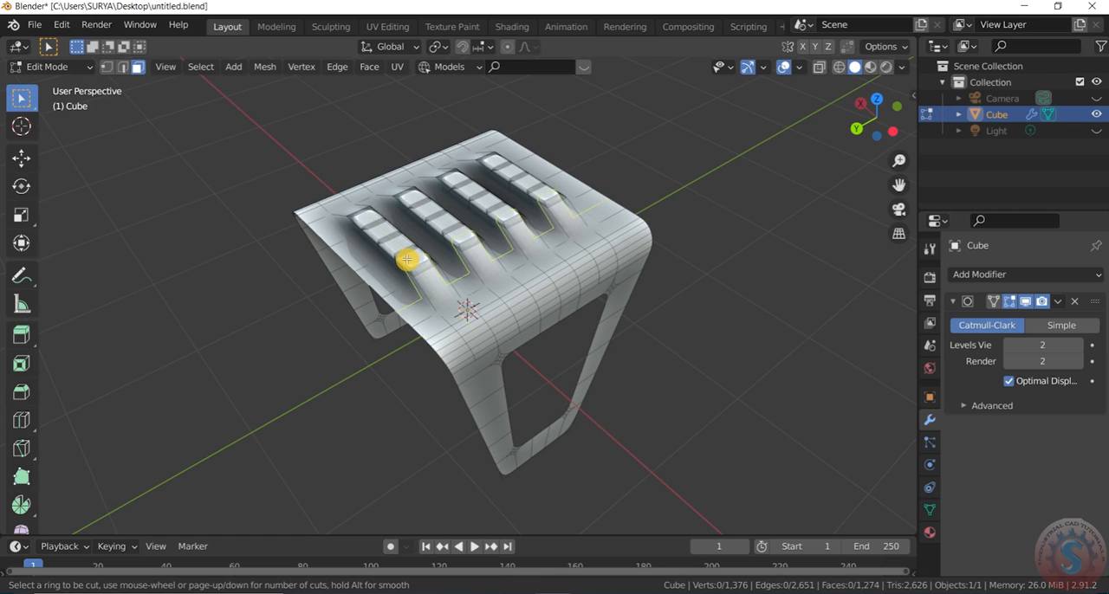
left_click(447, 303)
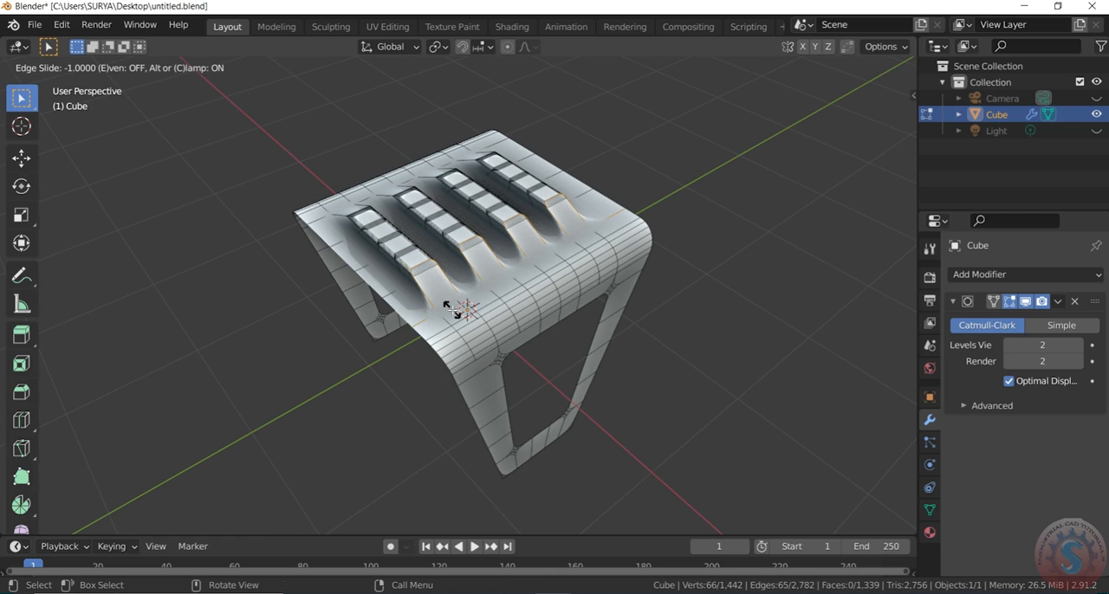
left_click(450, 308)
- Add a matching loop cut across the strips' opposite sloped ends with slide factor 1, and return to Object Mode
mouse_move(877, 120)
left_mouse_down()
mouse_move(866, 104)
mouse_move(875, 117)
left_mouse_up()
key("ctrl+r")
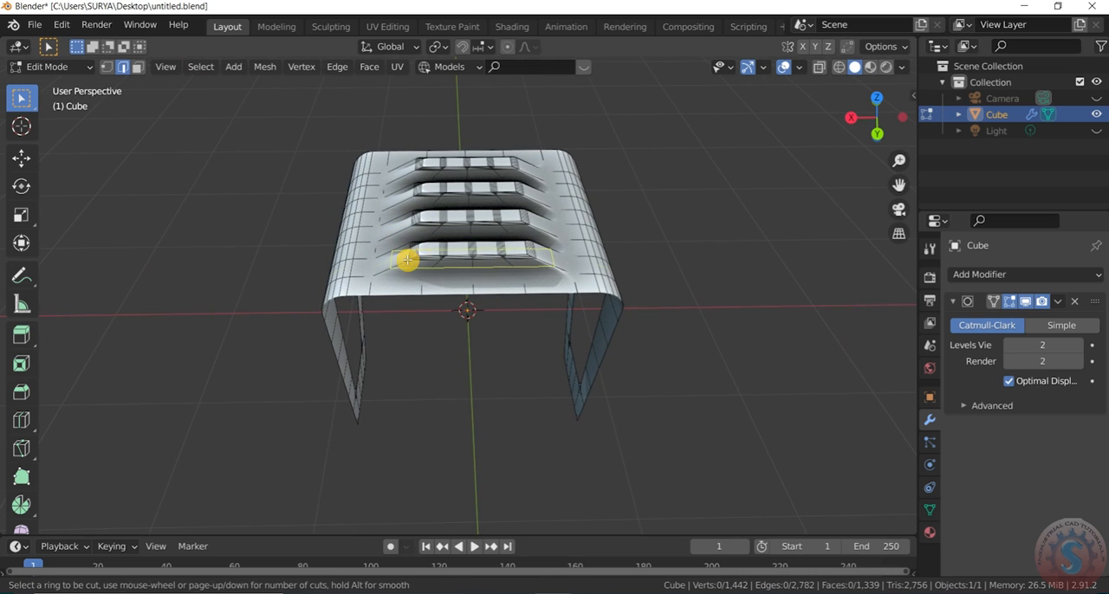
left_click(394, 298)
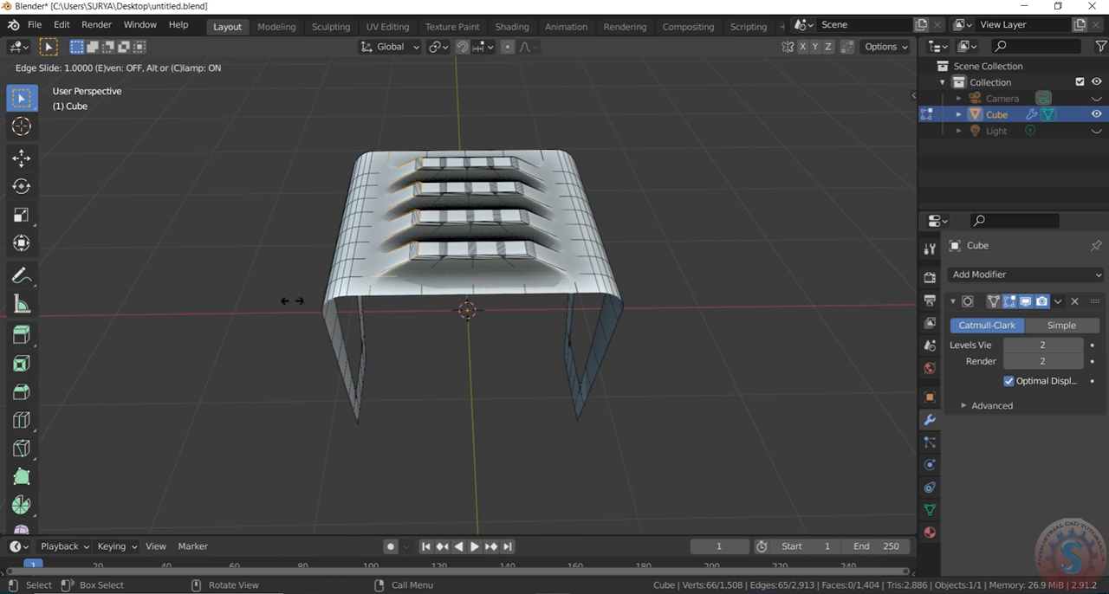
left_click(206, 322)
left_click(48, 67)
left_click(48, 84)
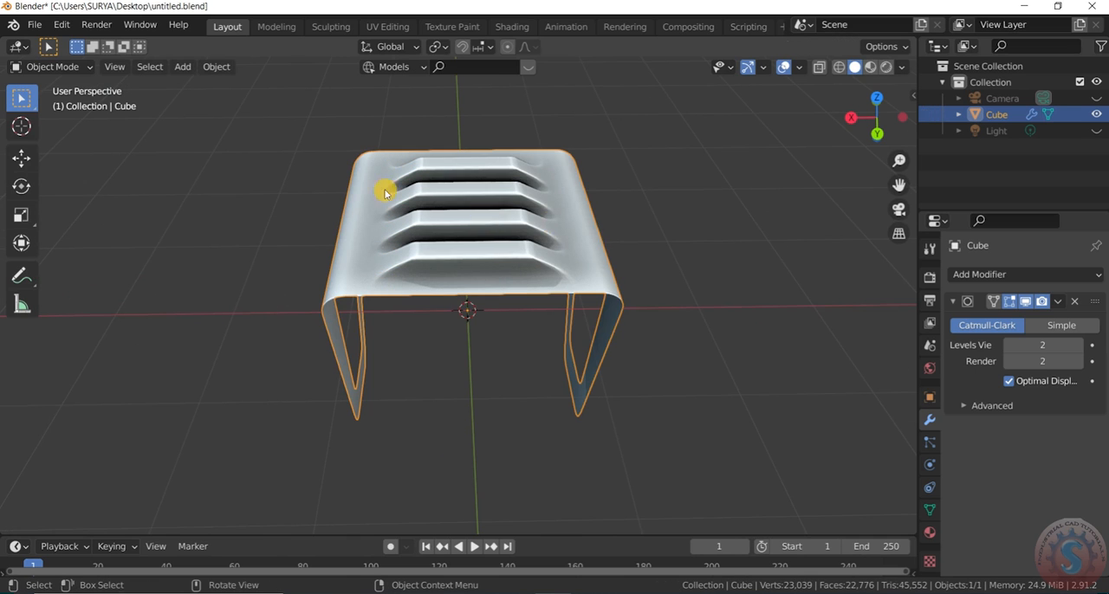
left_click(757, 187)
- Switch the viewport lighting to MatCap with the glossy red sphere and view the table from several angles
left_click_drag(877, 119, 875, 111)
left_click(902, 67)
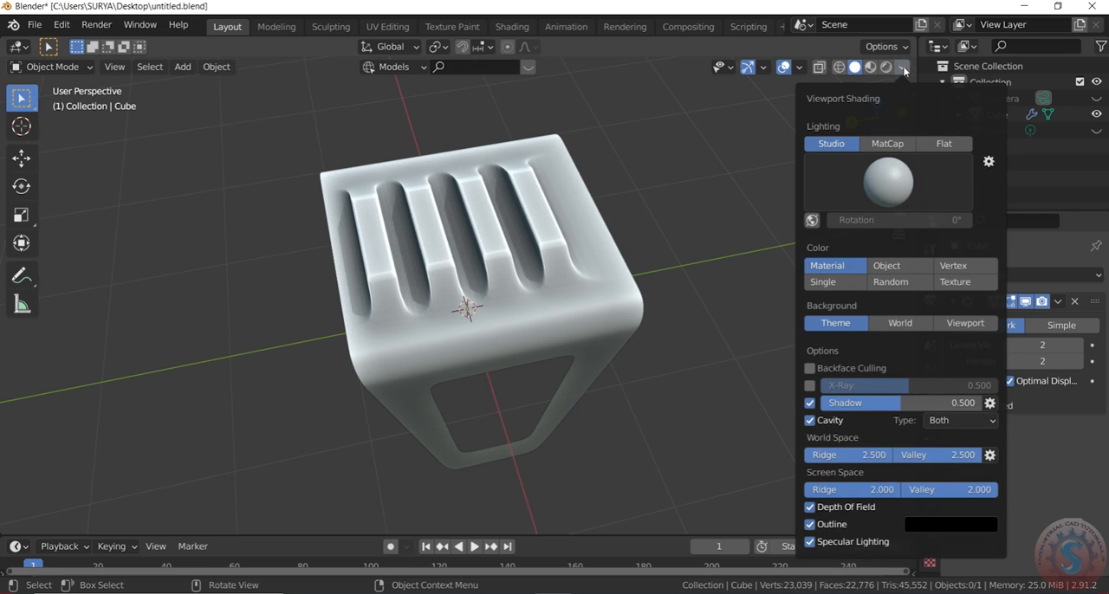
left_click(892, 144)
left_click(887, 177)
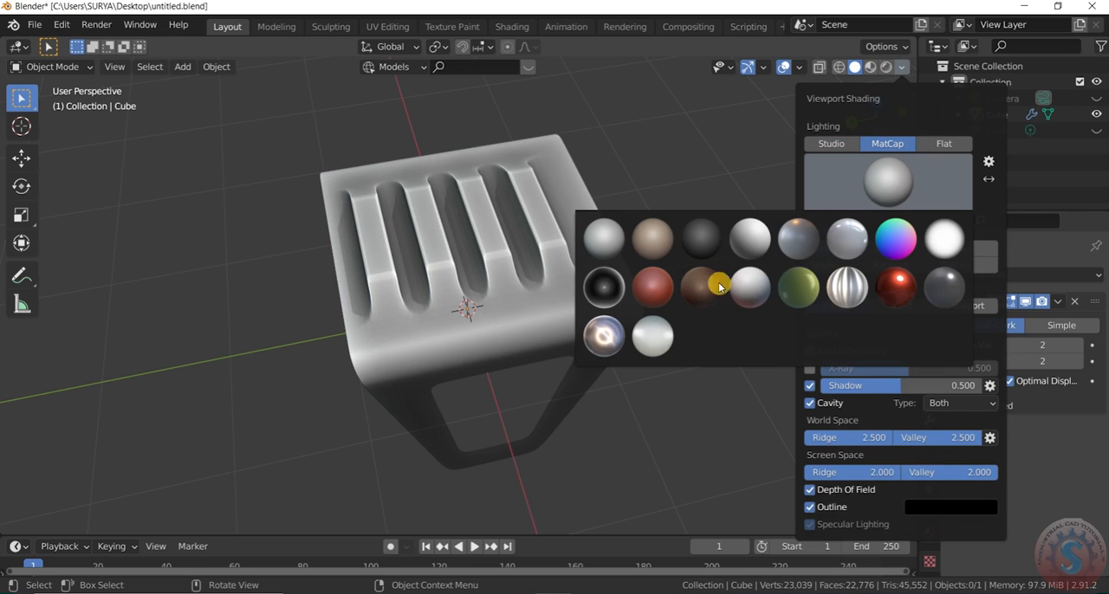
left_click(898, 288)
middle_click_drag(702, 255, 589, 213)
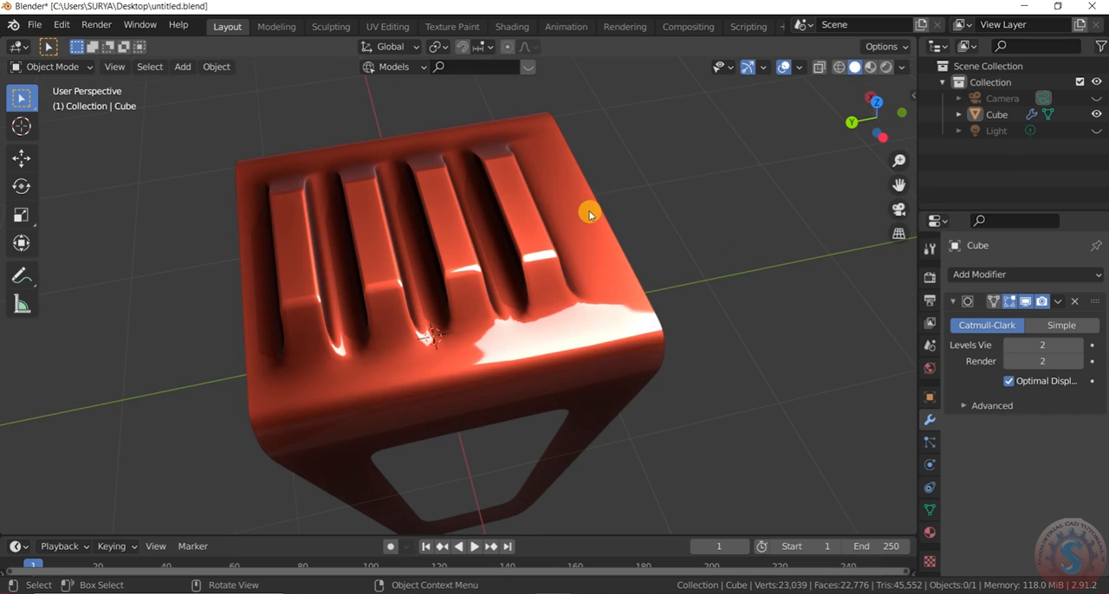
left_click_drag(837, 140, 805, 98)
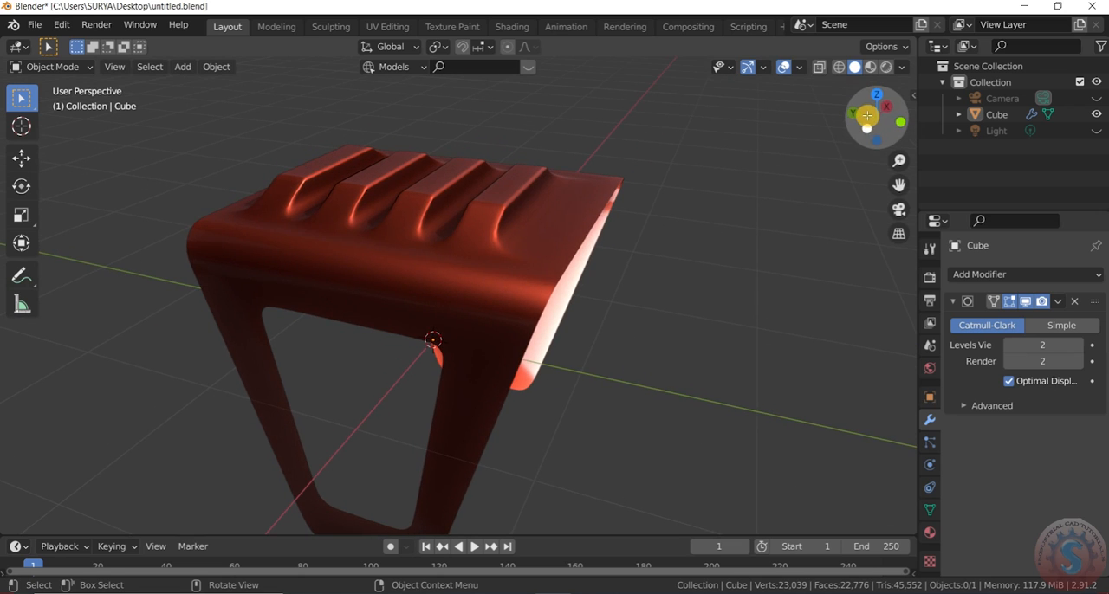
- Change the viewport MatCap to the plain light grey sphere and view the whole table
left_click(904, 69)
left_click(889, 177)
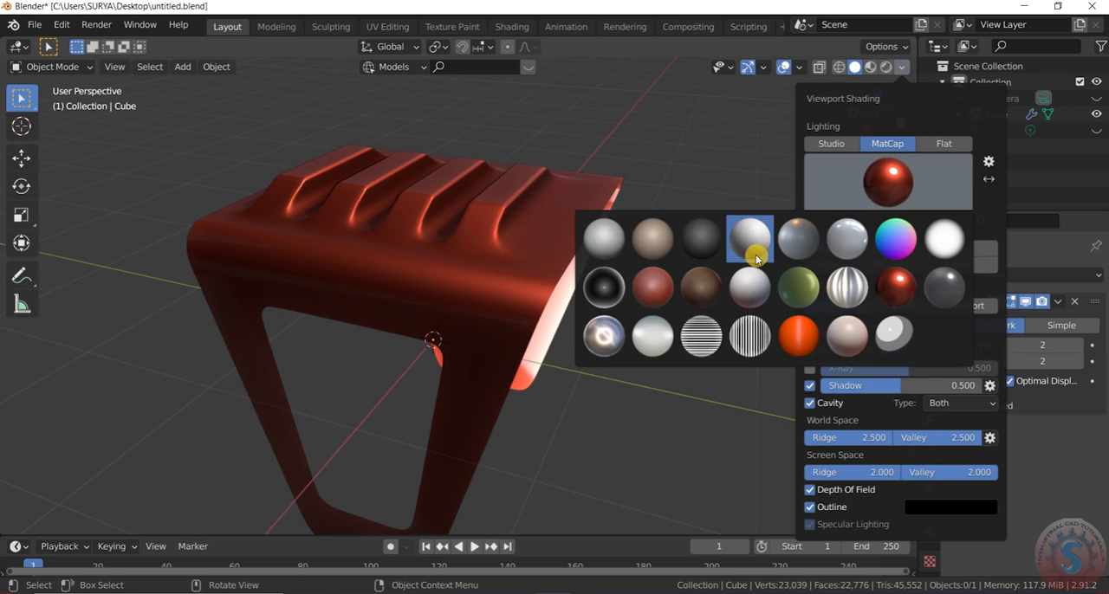
left_click(604, 240)
scroll(773, 164, "down", 3)
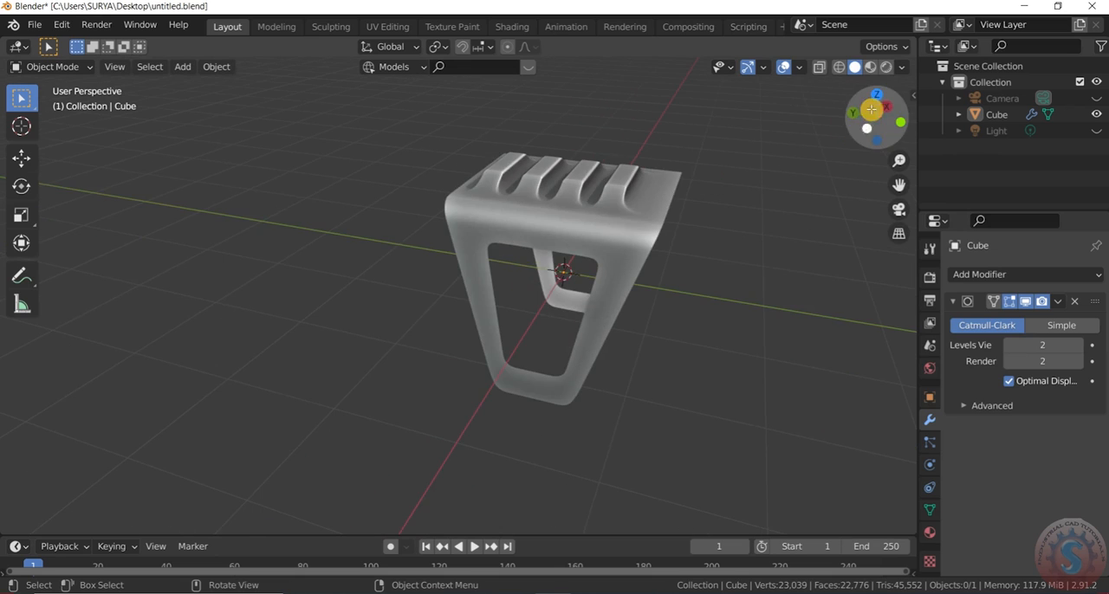
mouse_move(873, 121)
left_mouse_down()
mouse_move(834, 136)
mouse_move(863, 129)
left_mouse_up()
- Change the viewport MatCap to the shiny metallic sphere with the bright ring highlight
left_click(902, 67)
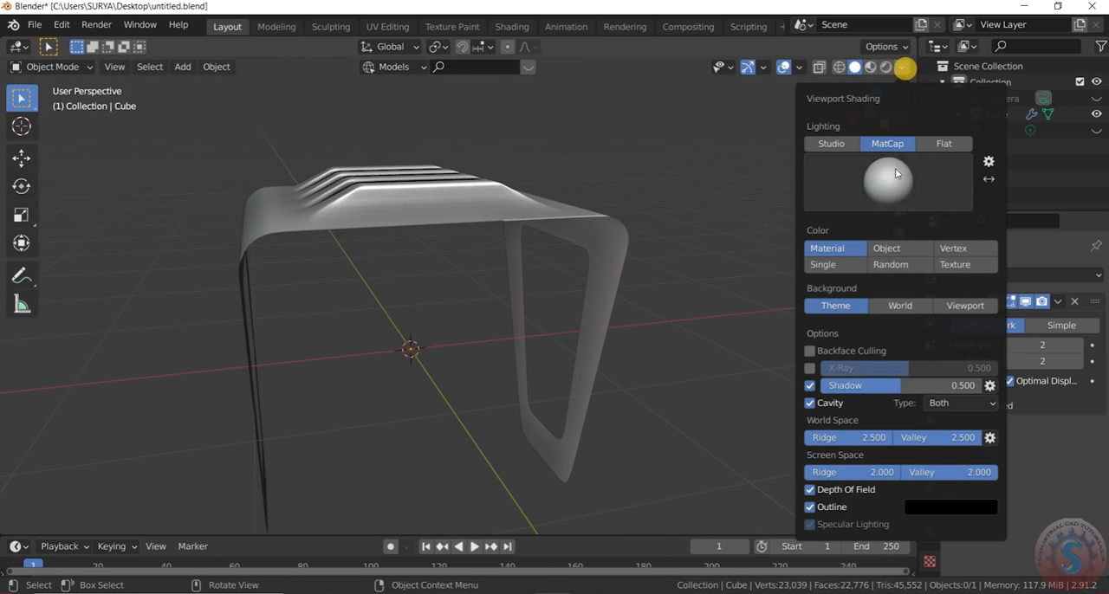
left_click(896, 183)
left_click(603, 336)
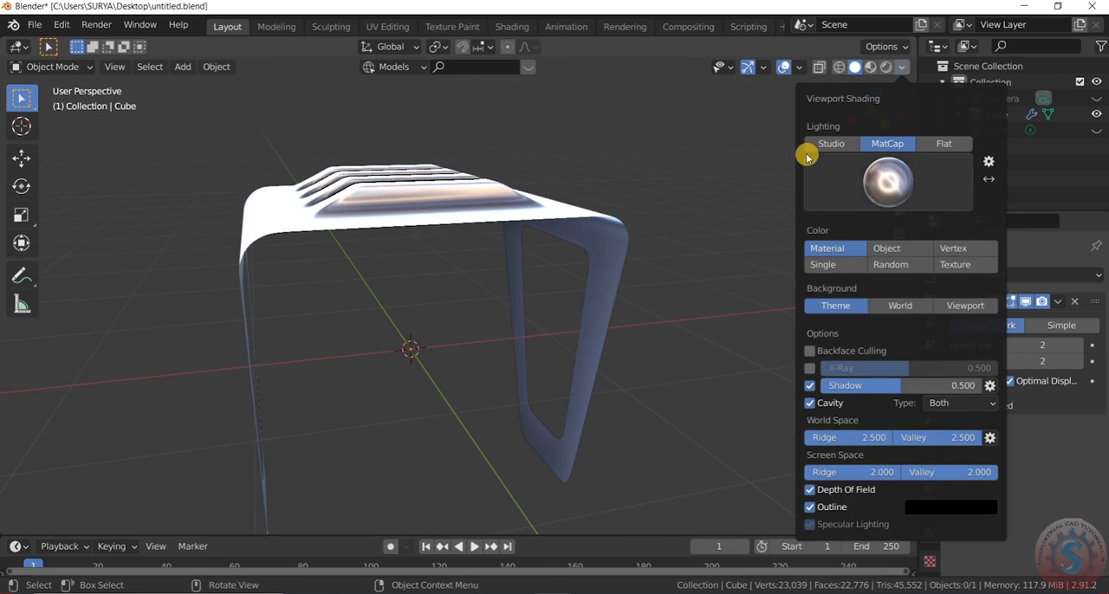
left_click_drag(884, 124, 696, 194)
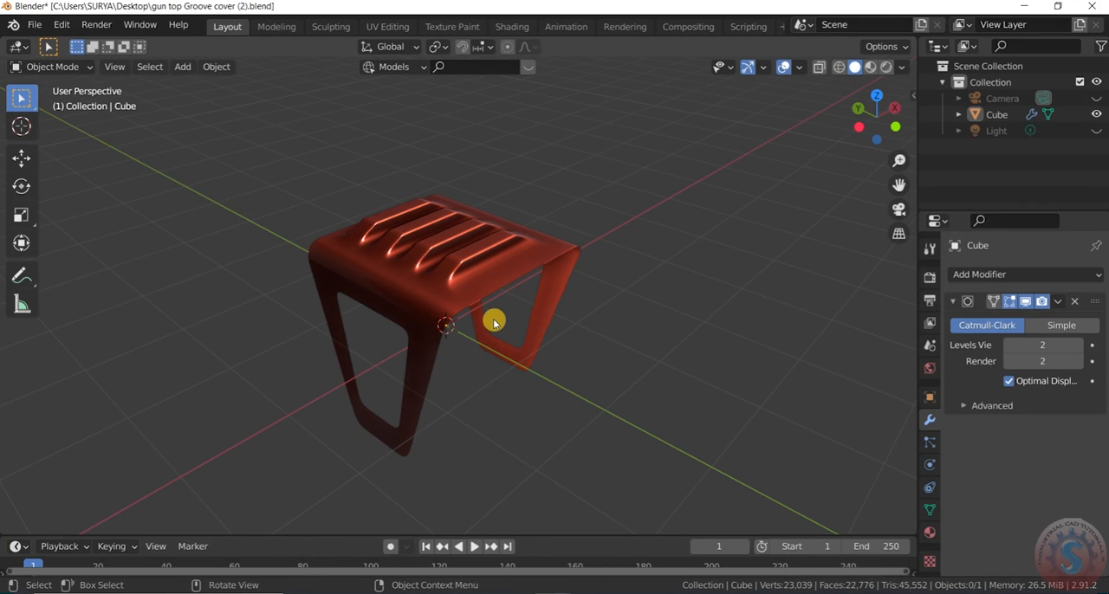
- Add a Solidify modifier to the table with a thickness of 0.03 m
left_click(494, 323)
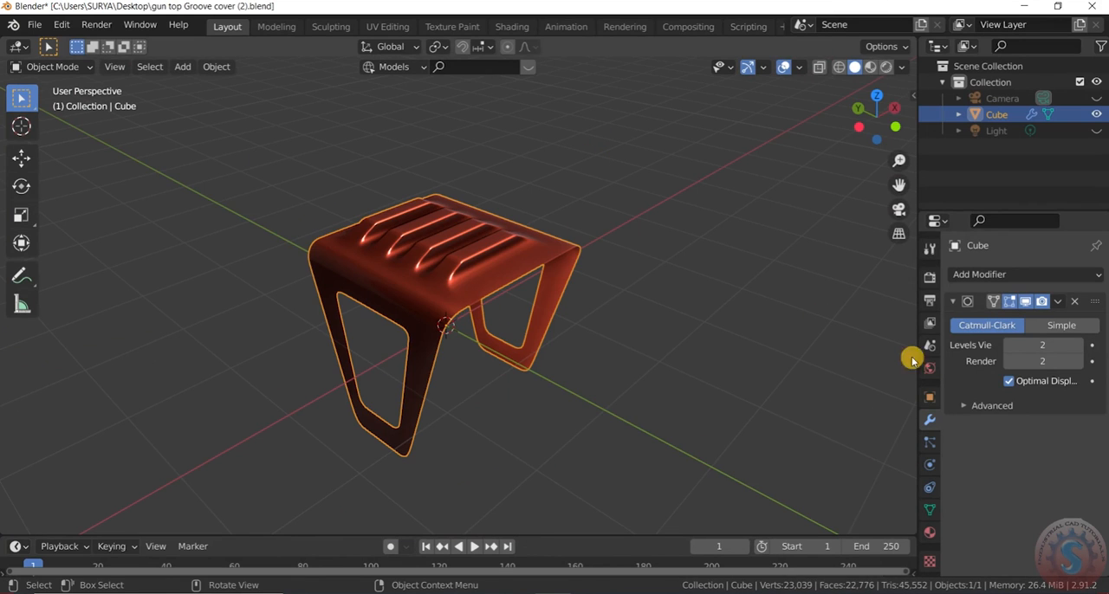
left_click(979, 274)
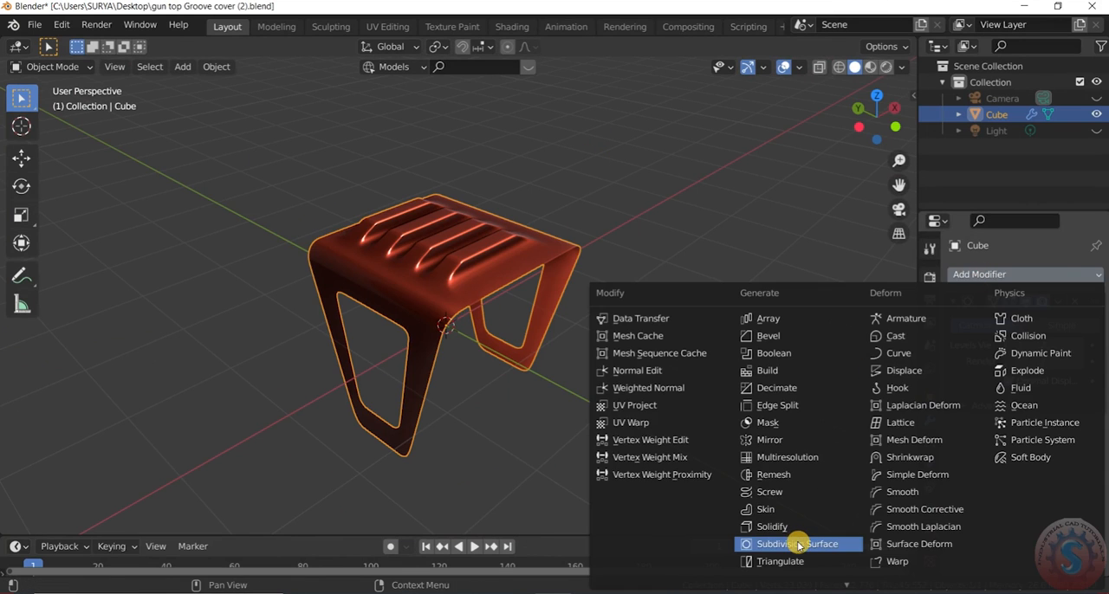
left_click(797, 527)
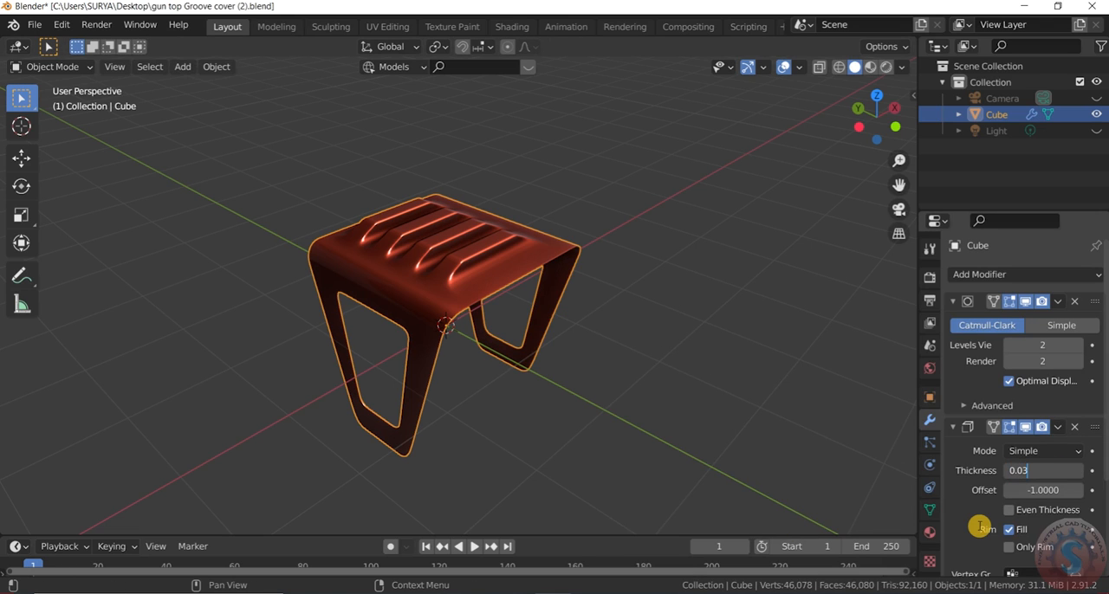
left_click(691, 373)
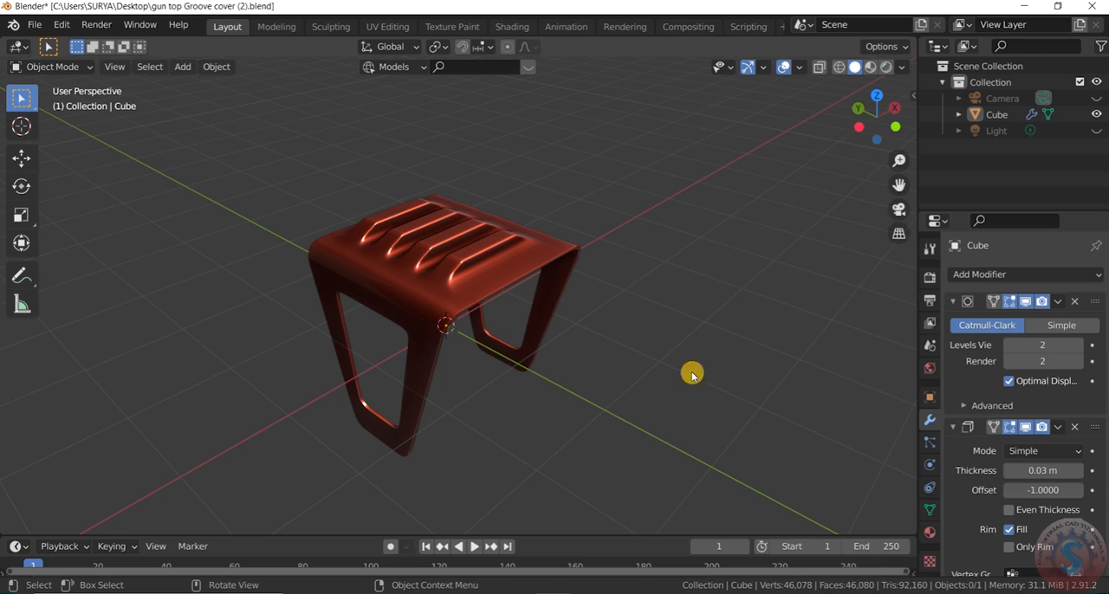
- Replace the glossy red MatCap on the solidified table with the metallic ring-highlight MatCap
left_click(903, 67)
left_click(888, 182)
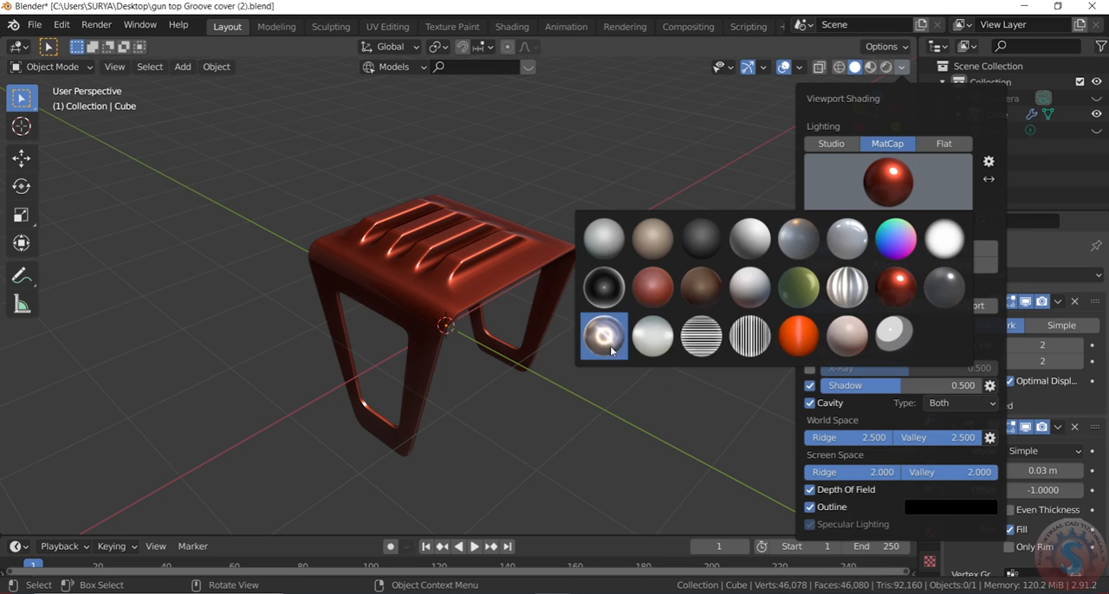
left_click(611, 346)
scroll(481, 326, "up", 3)
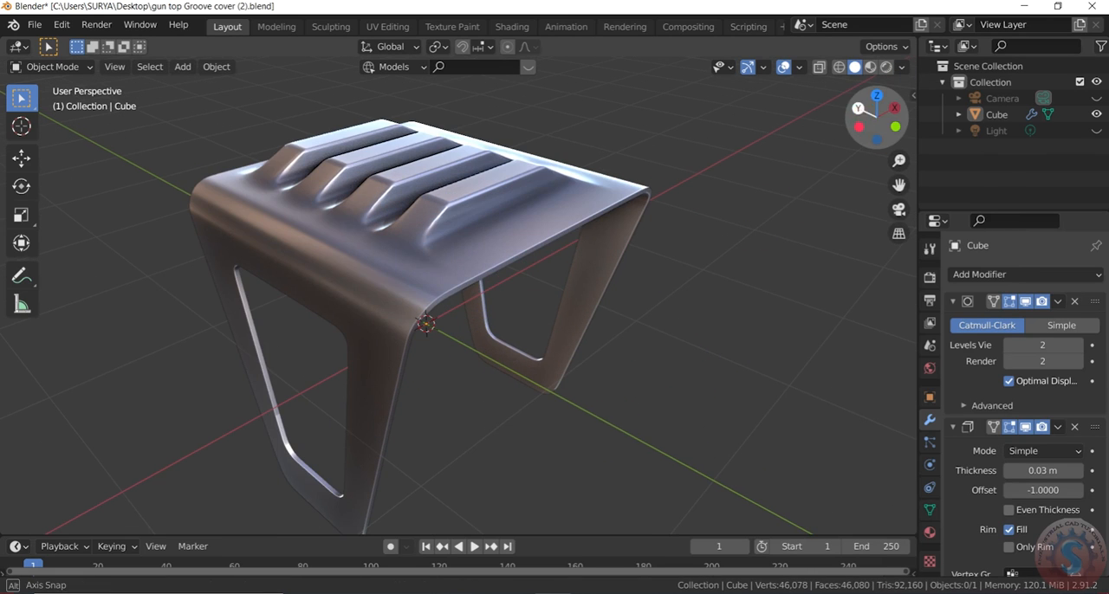
- Examine the solidified table's underside and the edges of its side panels up close
left_click_drag(871, 121, 329, 329)
scroll(425, 265, "up", 5)
left_click(247, 365)
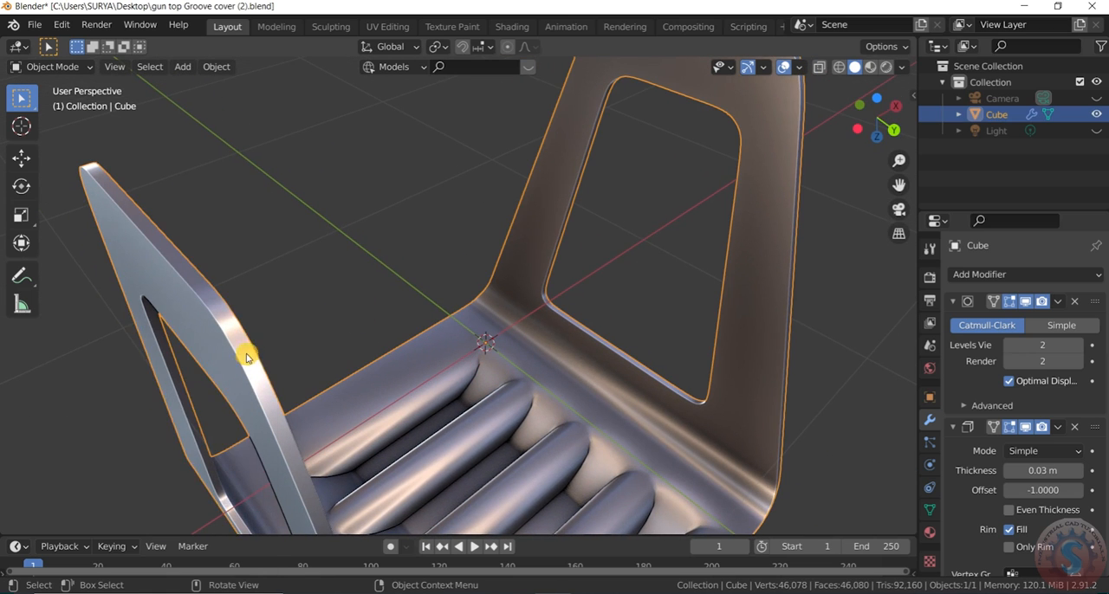
right_click(246, 357)
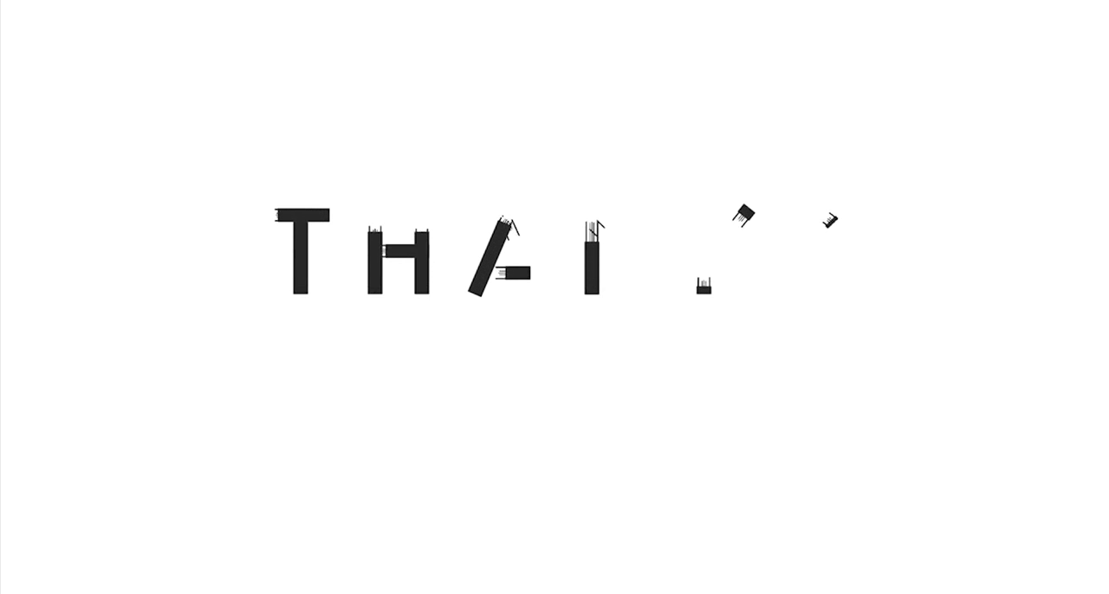